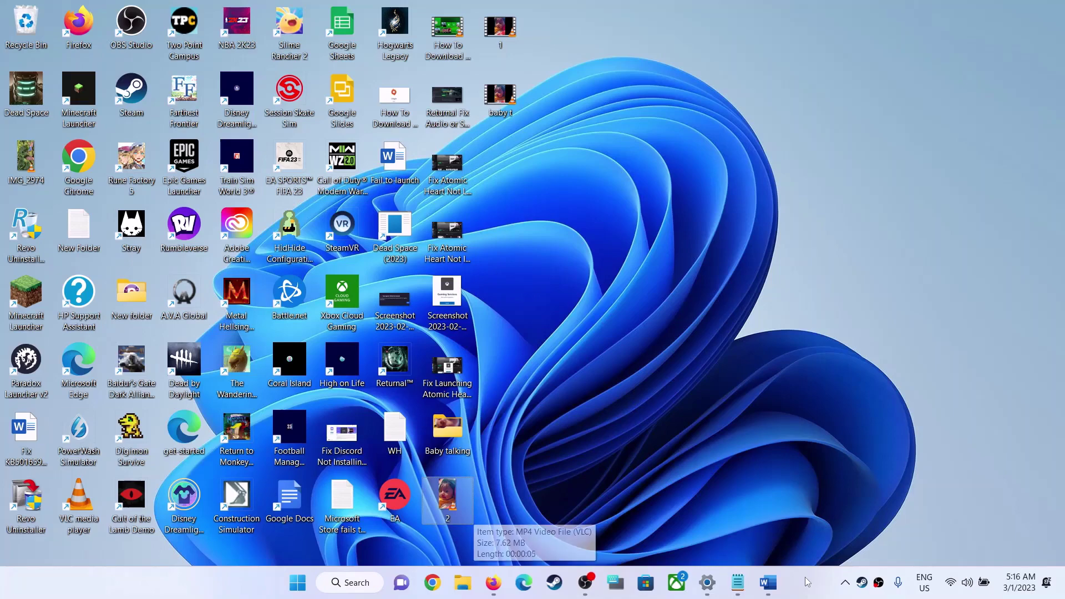
- Bring back the Windows Update page showing KB5022913 stuck at 0%, then view the Word fix guide
left_click(708, 583)
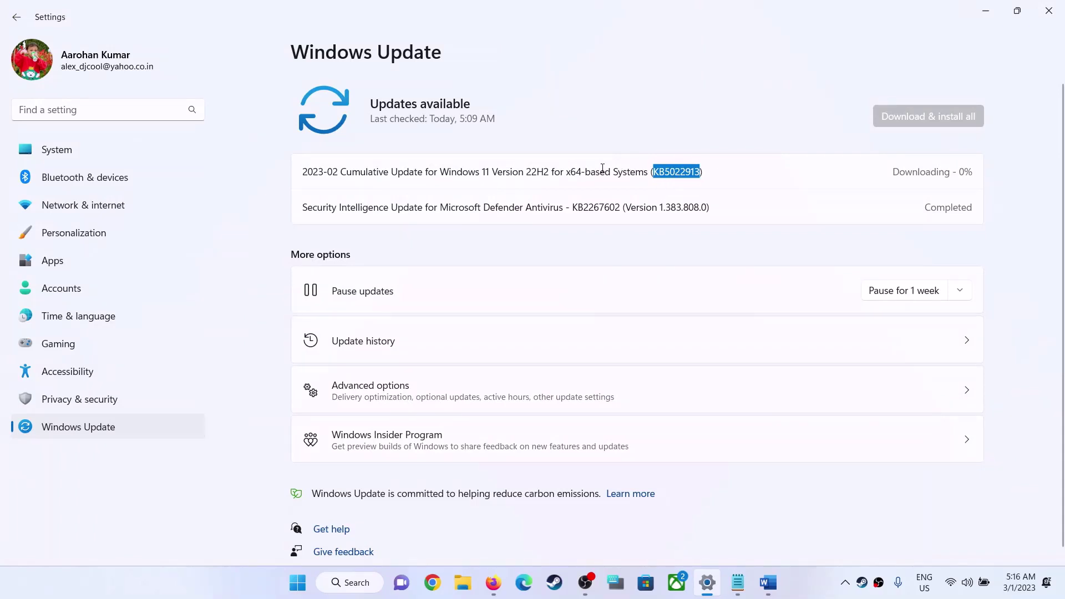
left_click(803, 574)
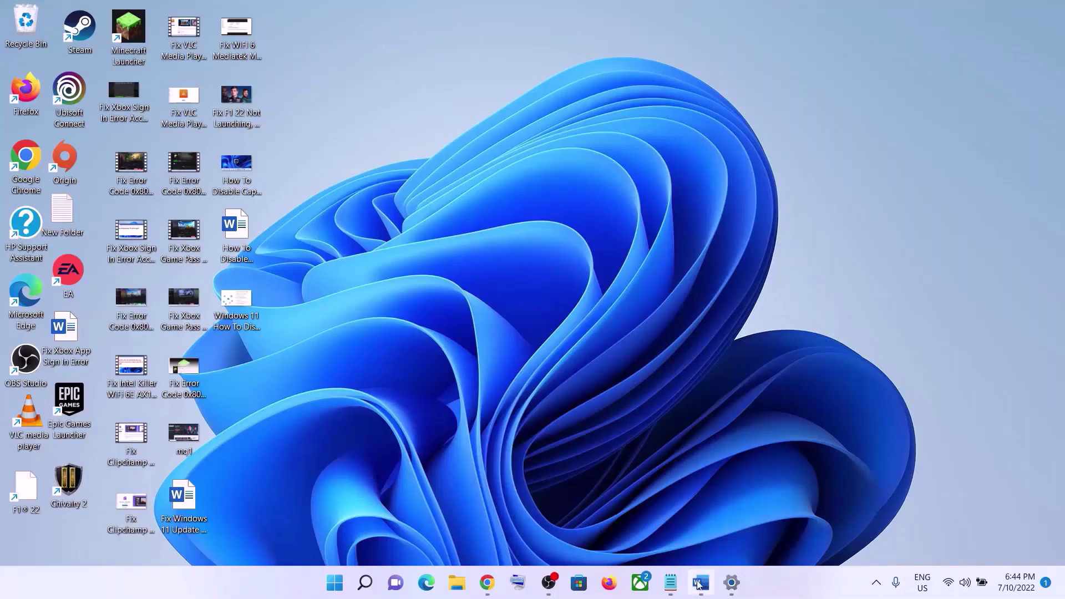
- Run the Windows Update troubleshooter from System > Troubleshoot > Other troubleshooters
left_click(700, 581)
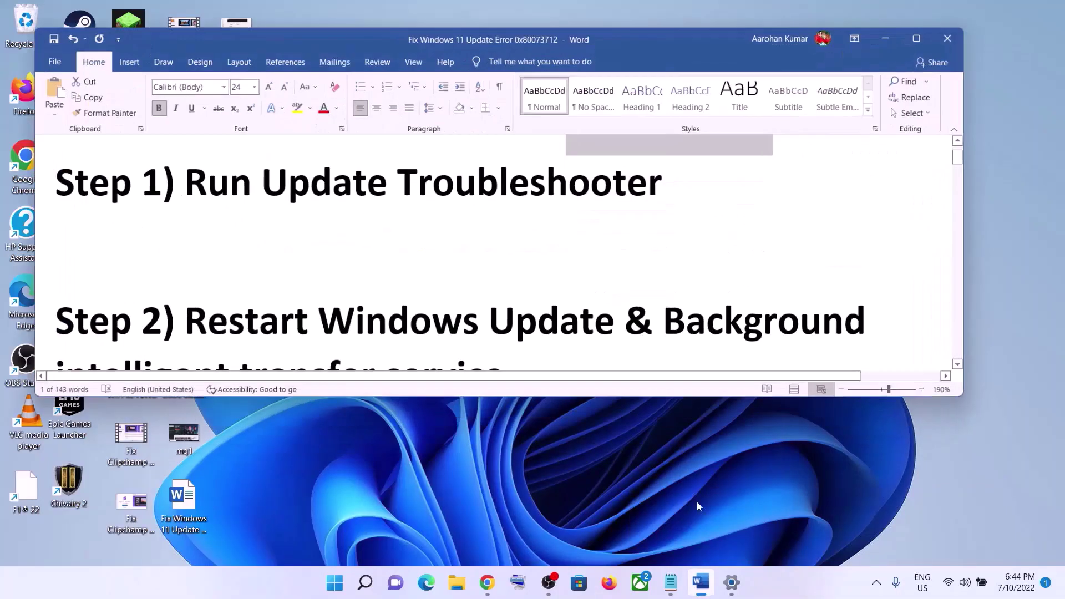
left_click(334, 582)
left_click(499, 231)
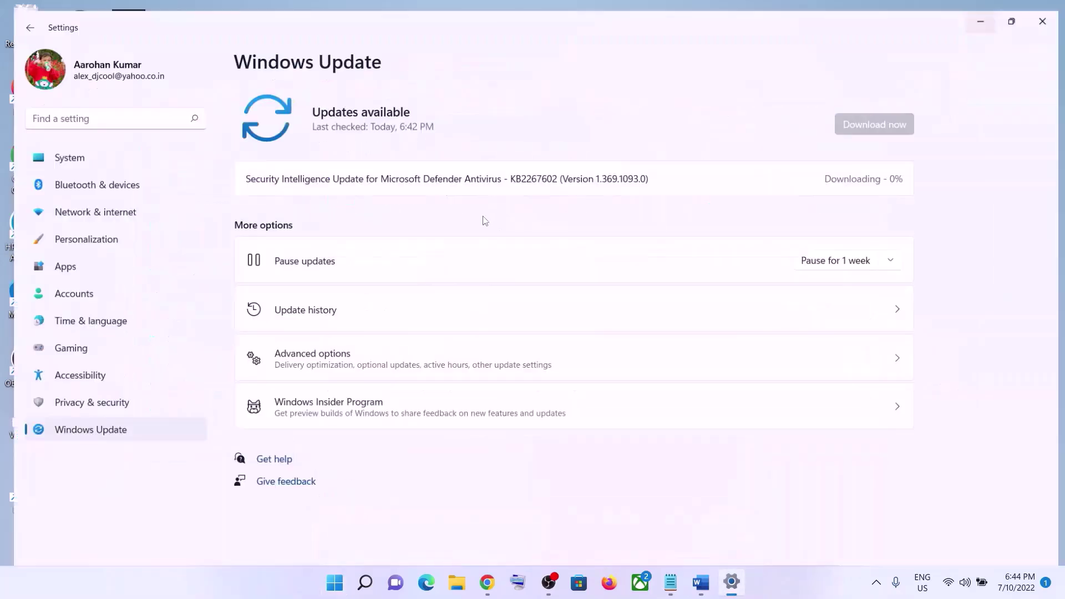
left_click(78, 156)
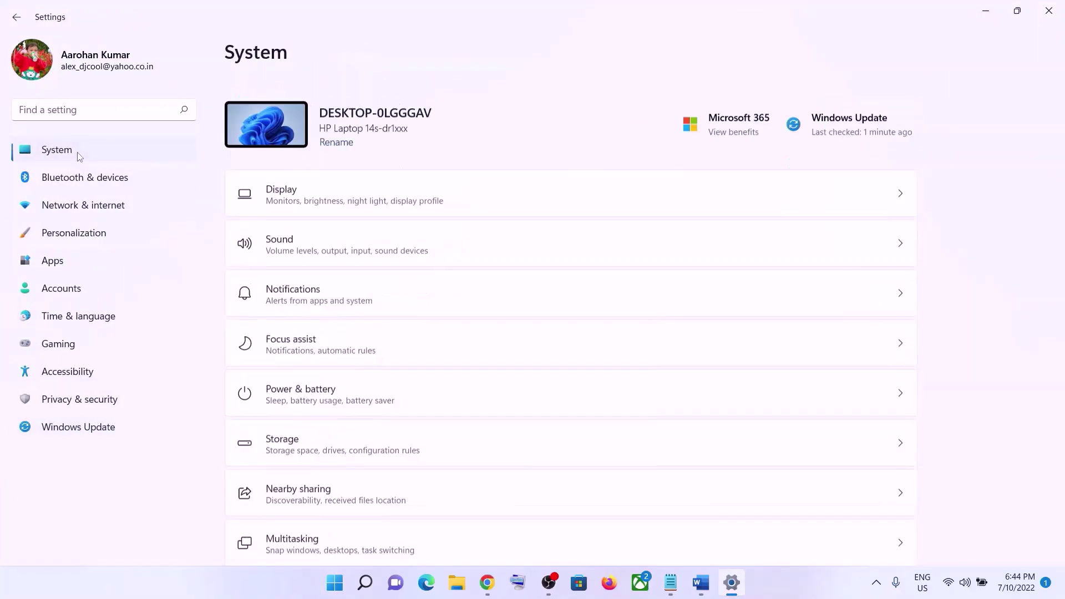
scroll(356, 330, "down", 3)
scroll(357, 328, "down", 3)
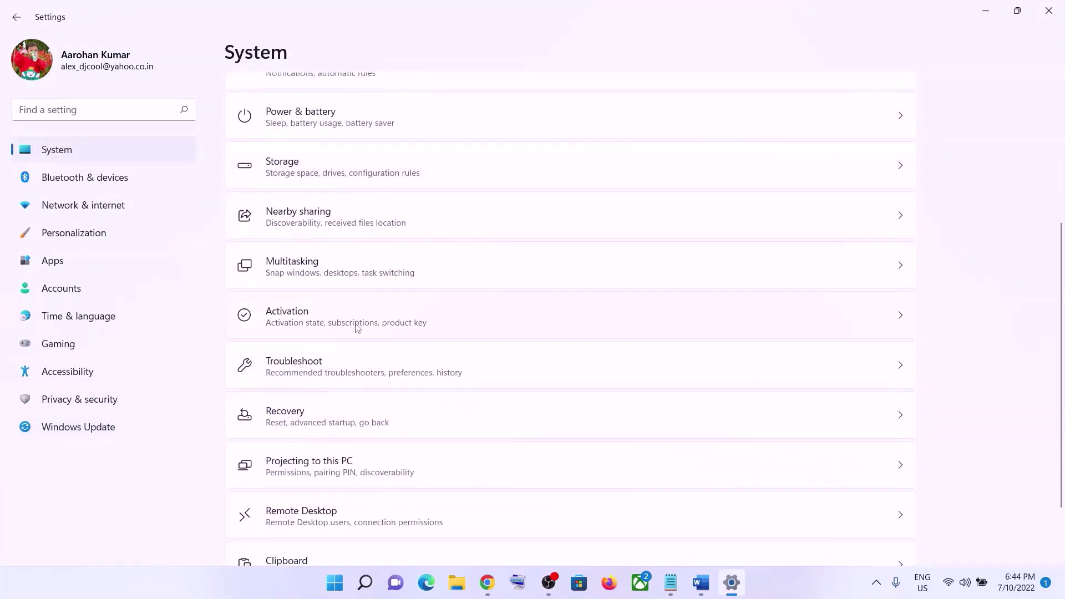
left_click(319, 370)
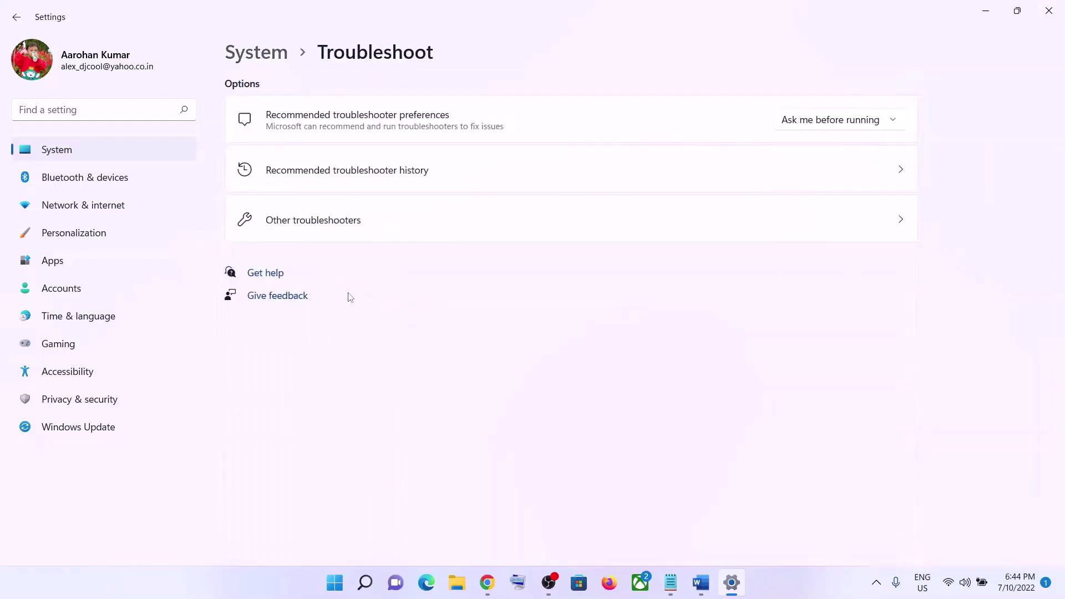
left_click(327, 229)
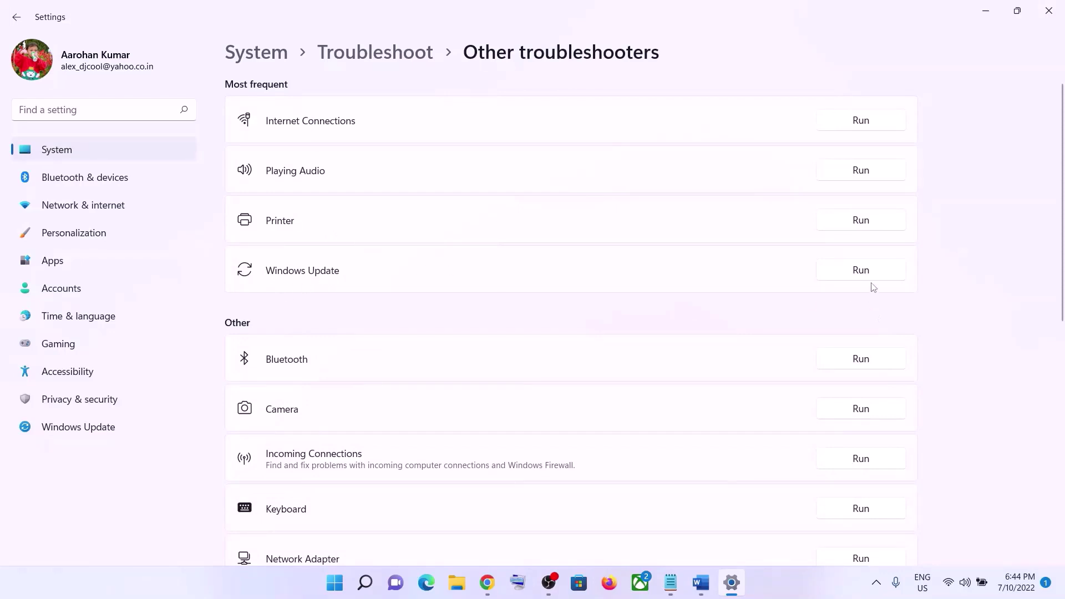
left_click(862, 270)
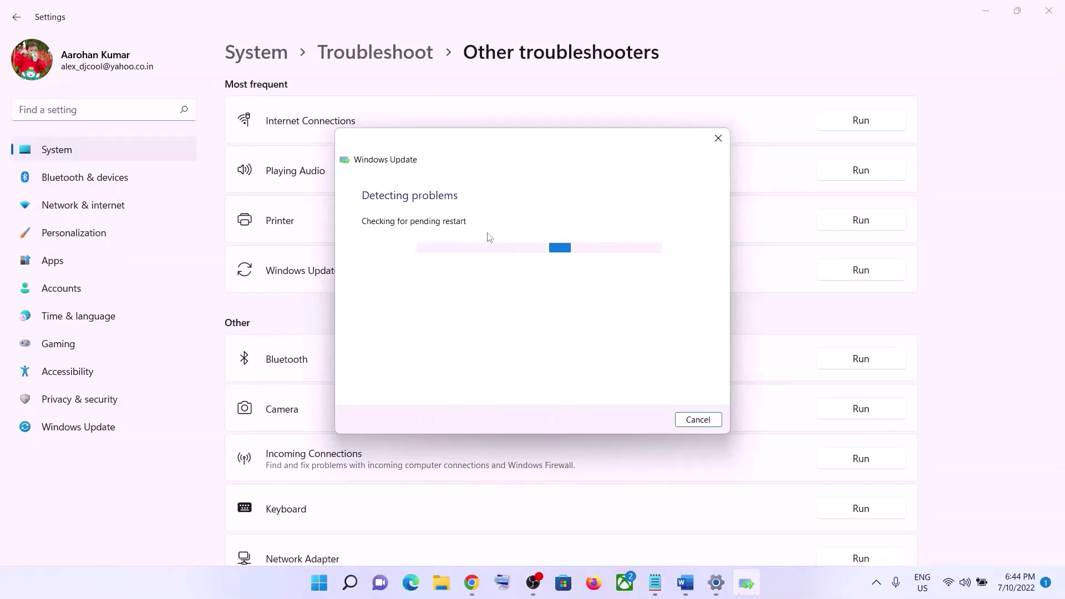
- Return to the Word guide and scroll to Step 2 on restarting update services
left_click(686, 583)
scroll(592, 356, "down", 1)
scroll(592, 356, "down", 2)
scroll(590, 357, "up", 3)
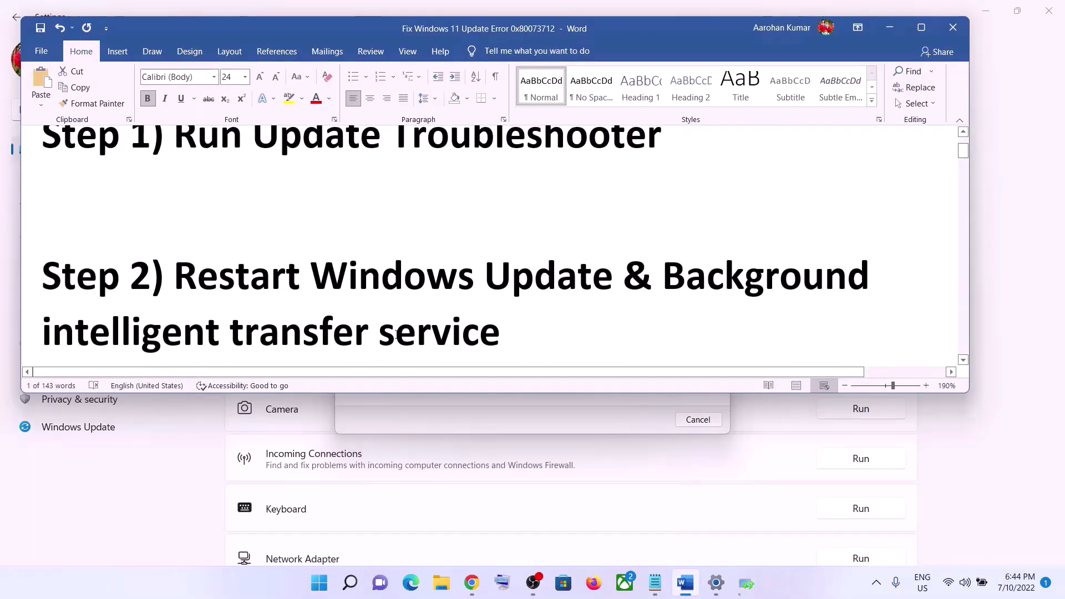
- Launch Services and open the Windows Update service's properties
left_click(326, 585)
type("services")
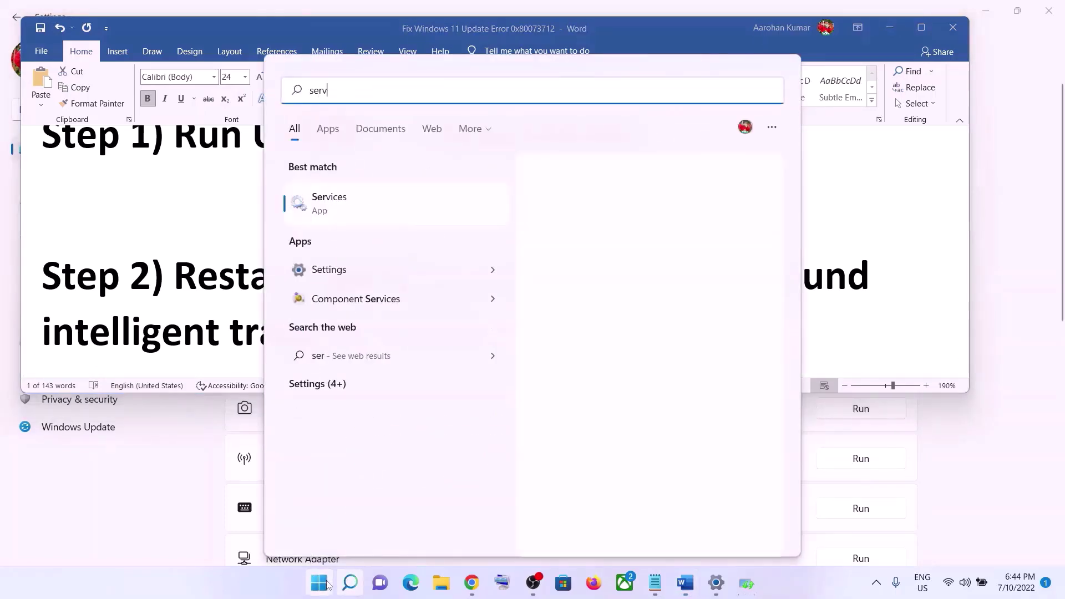
left_click(360, 210)
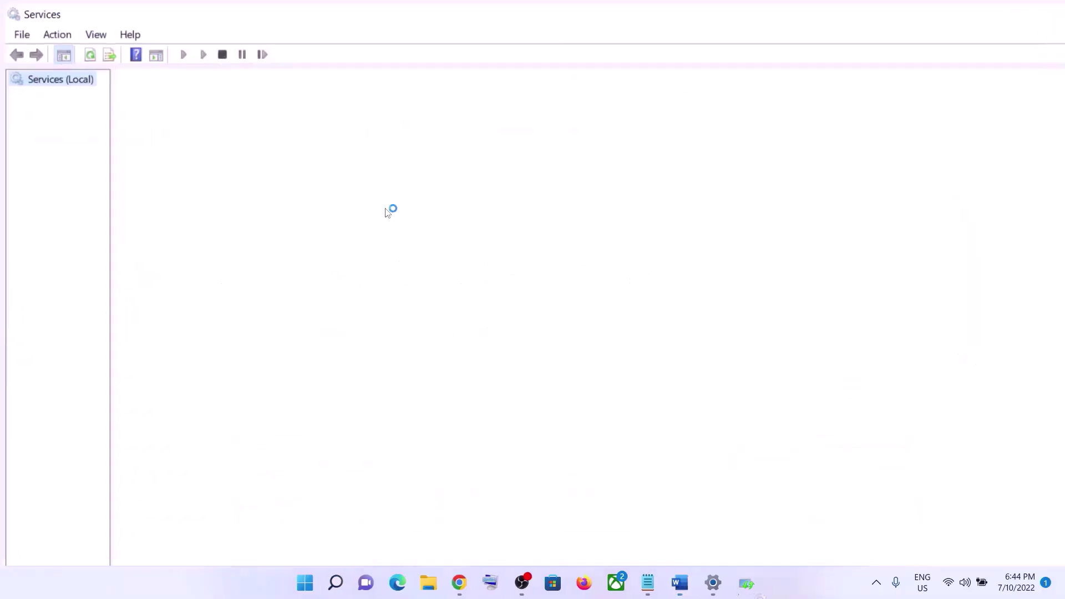
left_click(399, 359)
key("w")
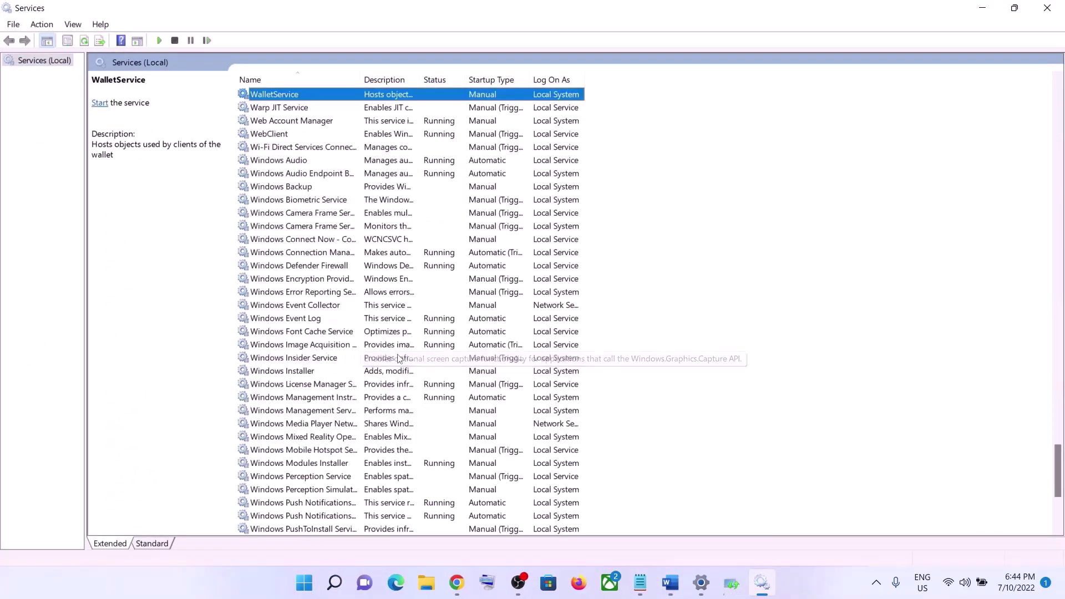
scroll(332, 369, "down", 6)
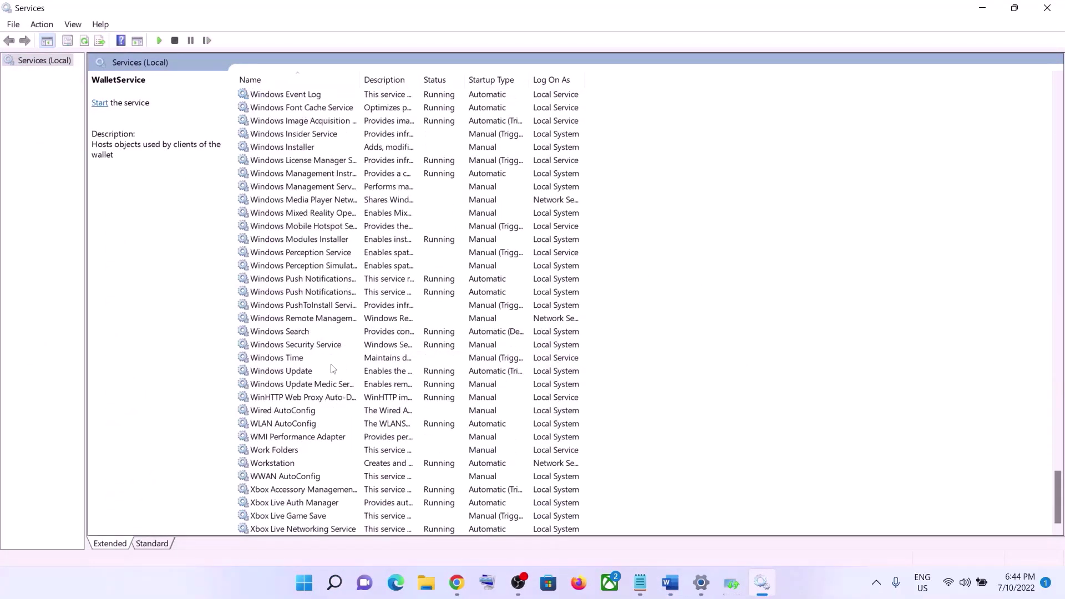
left_click(301, 375)
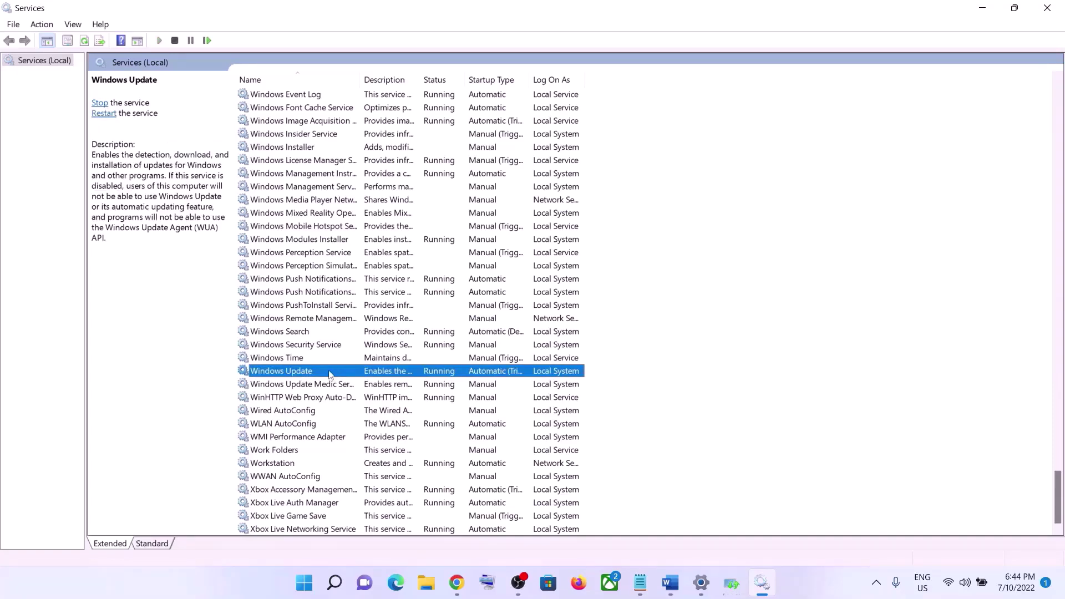
double_click(326, 373)
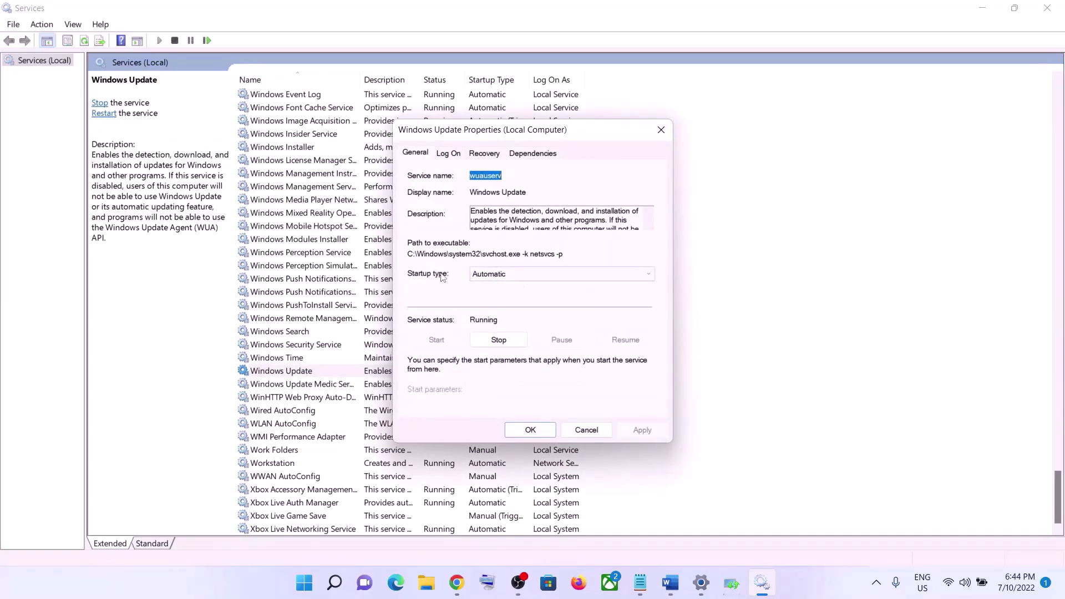
- Set Windows Update startup to Automatic, close the troubleshooter report, and restart the service
left_click(490, 274)
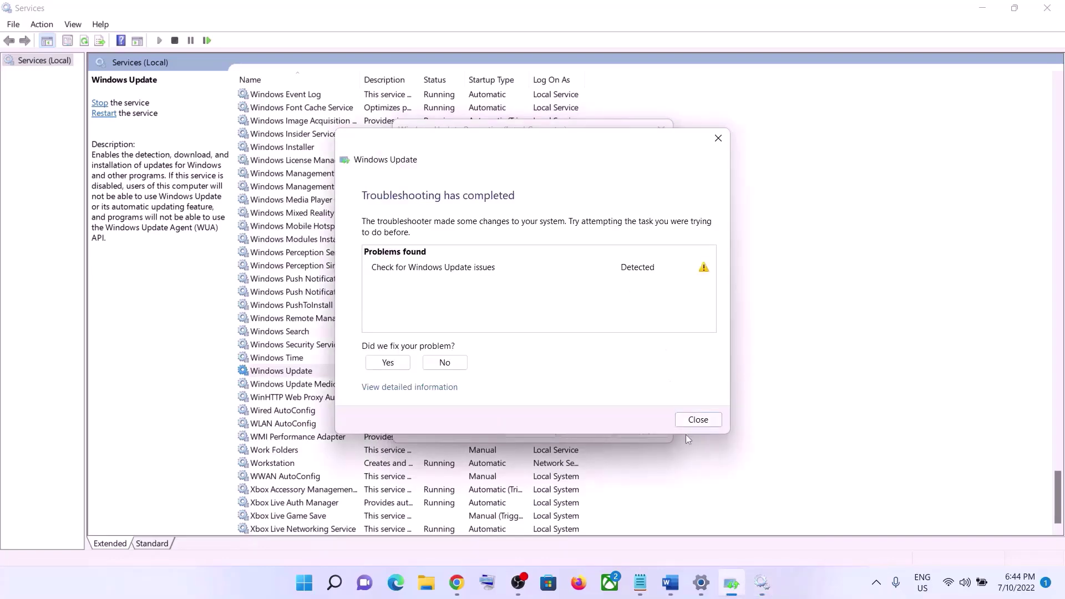
left_click(694, 423)
left_click(509, 275)
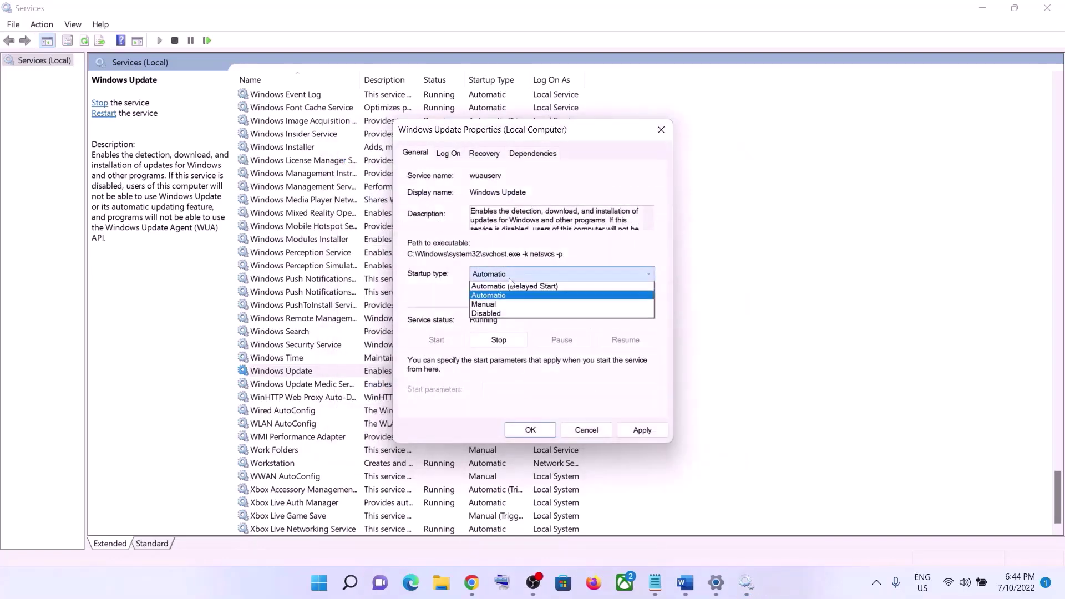
left_click(507, 295)
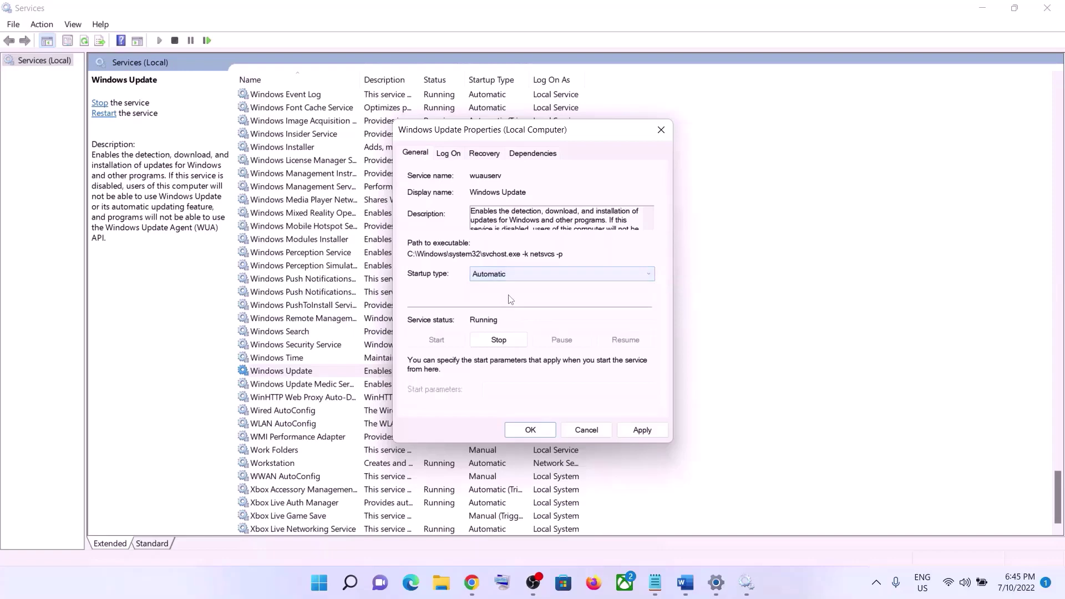
left_click(639, 430)
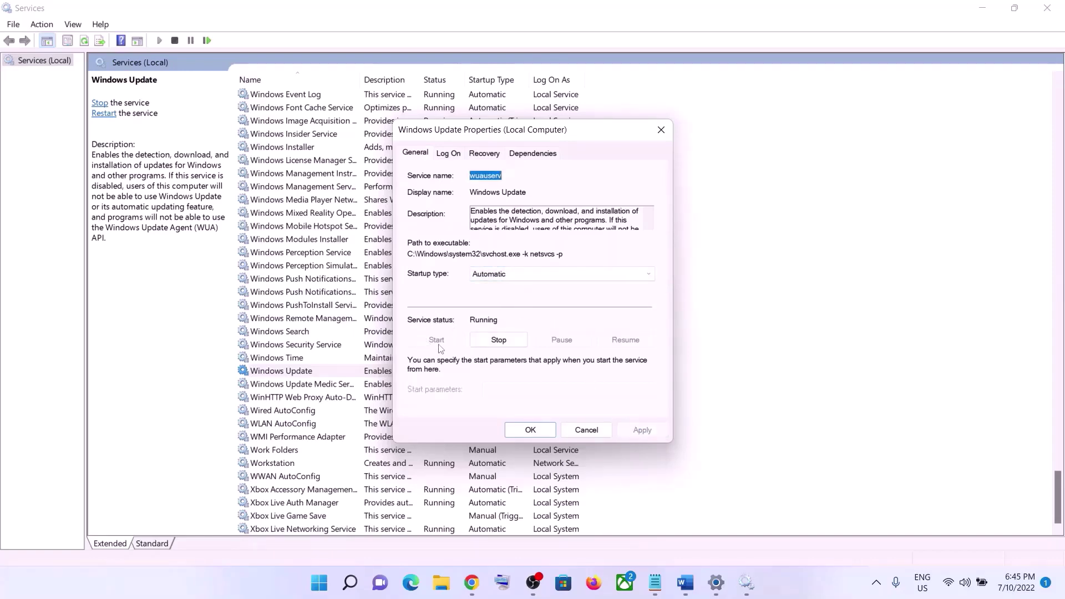
left_click(529, 430)
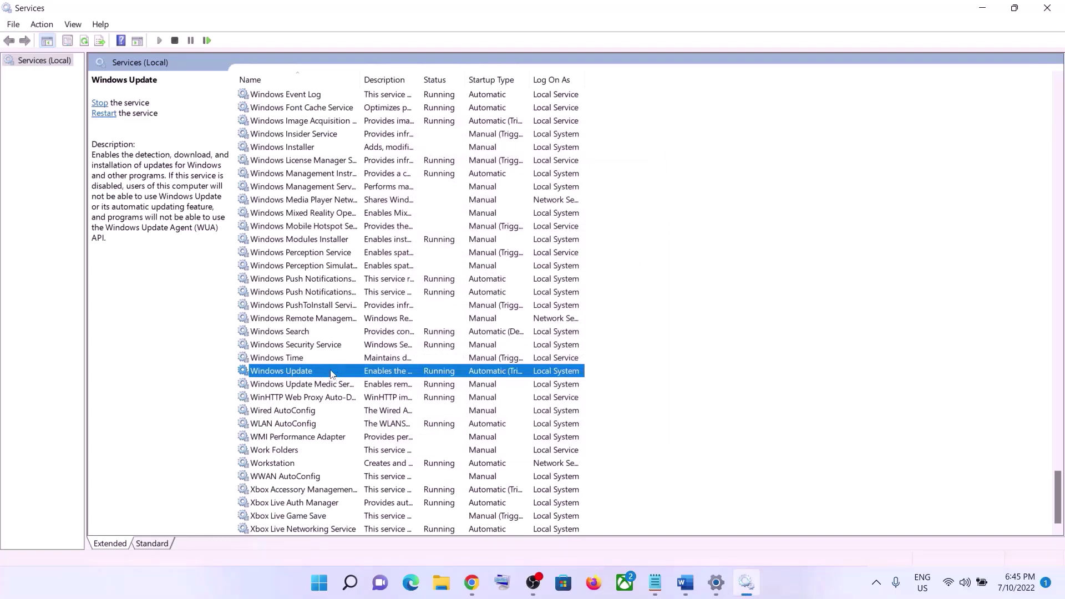
left_click(106, 114)
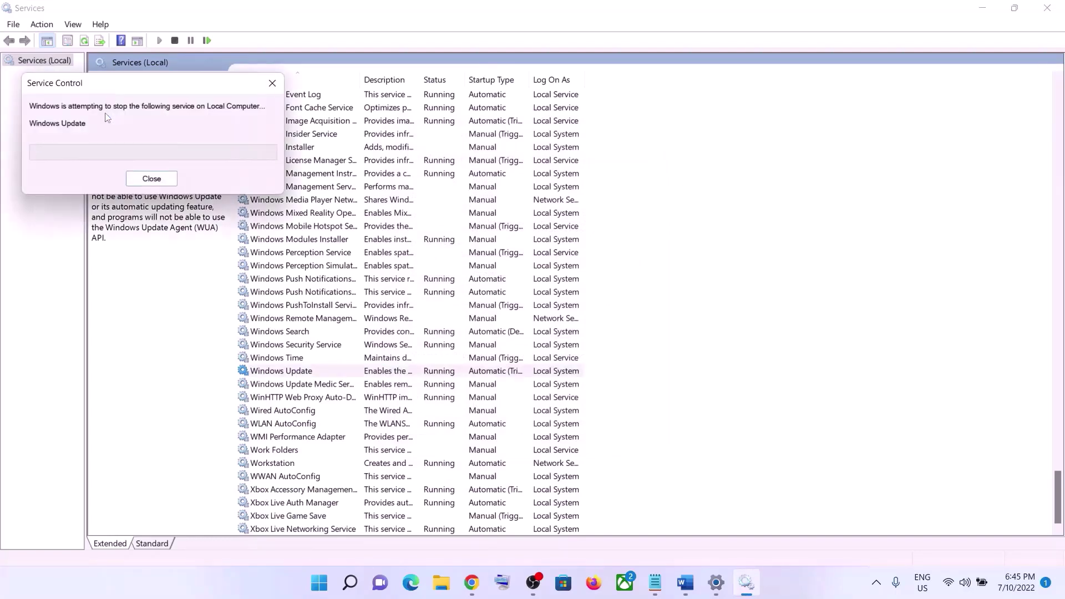
- Find Background Intelligent Transfer Service, widen the Name column, and open its properties
left_click(344, 280)
key("b")
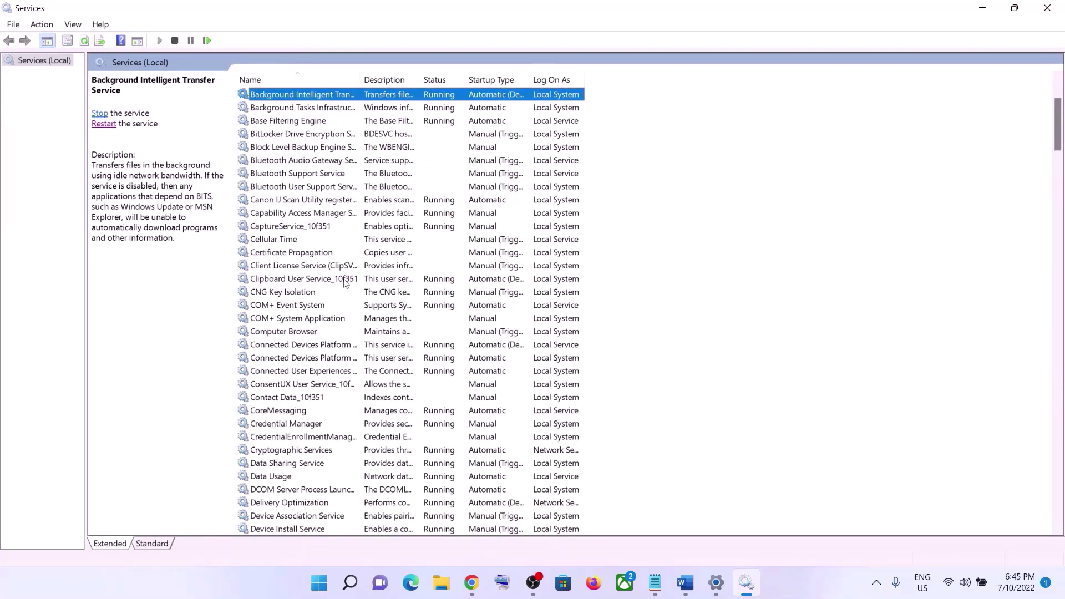
scroll(345, 280, "up", 3)
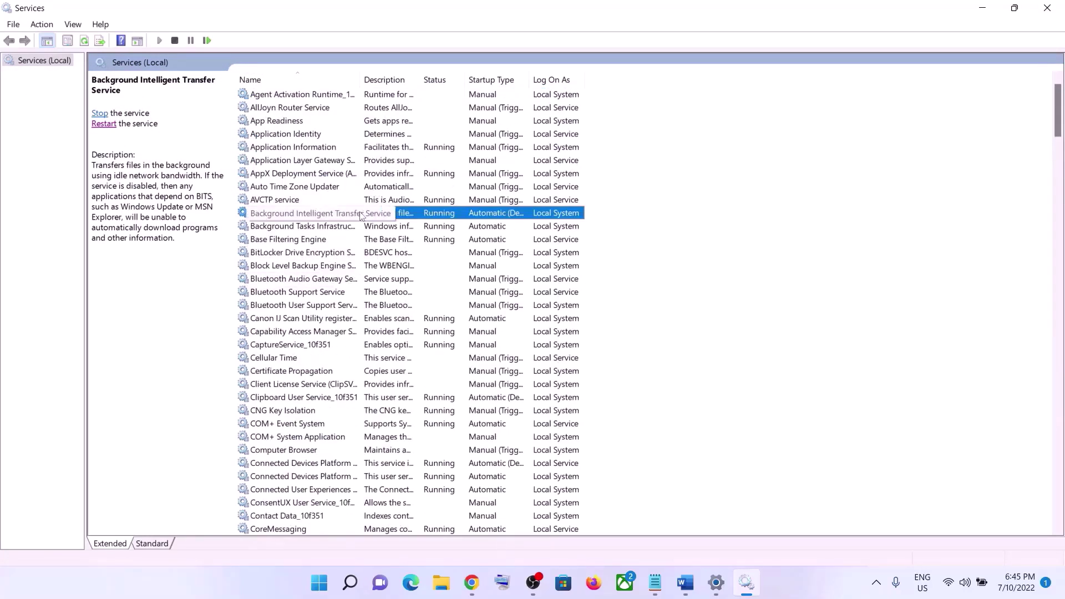
double_click(360, 78)
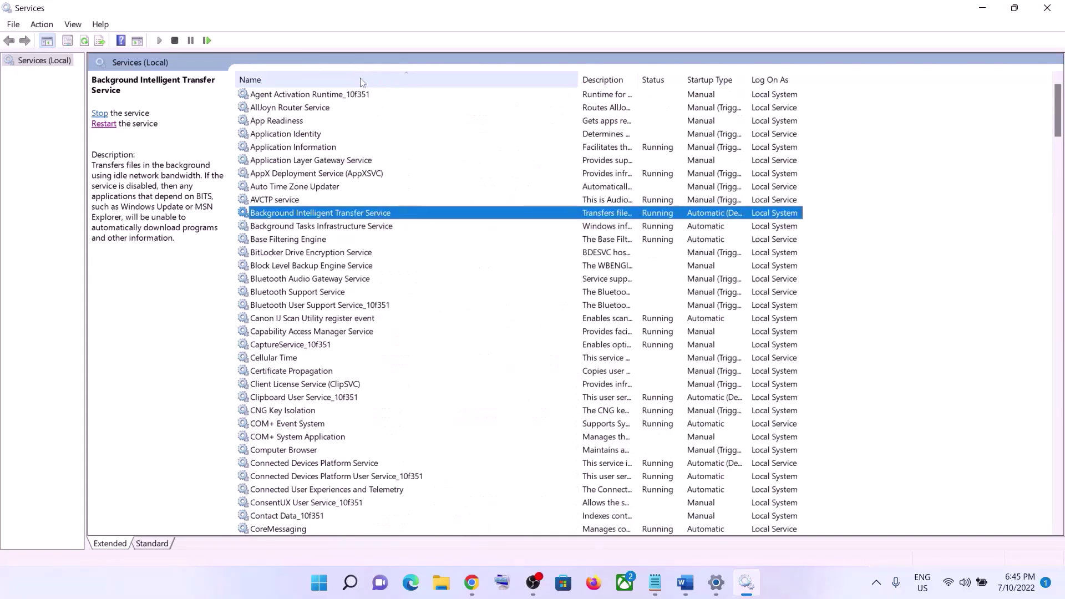
double_click(363, 214)
- Set the BITS startup type to Automatic, apply it, and restart the service
left_click(537, 274)
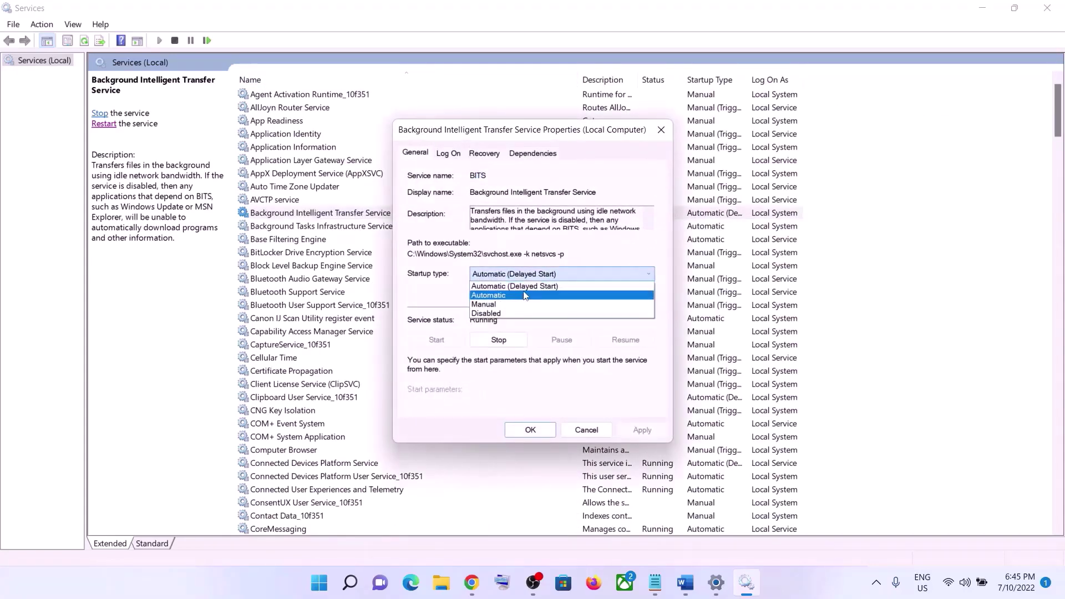
left_click(524, 295)
left_click(642, 430)
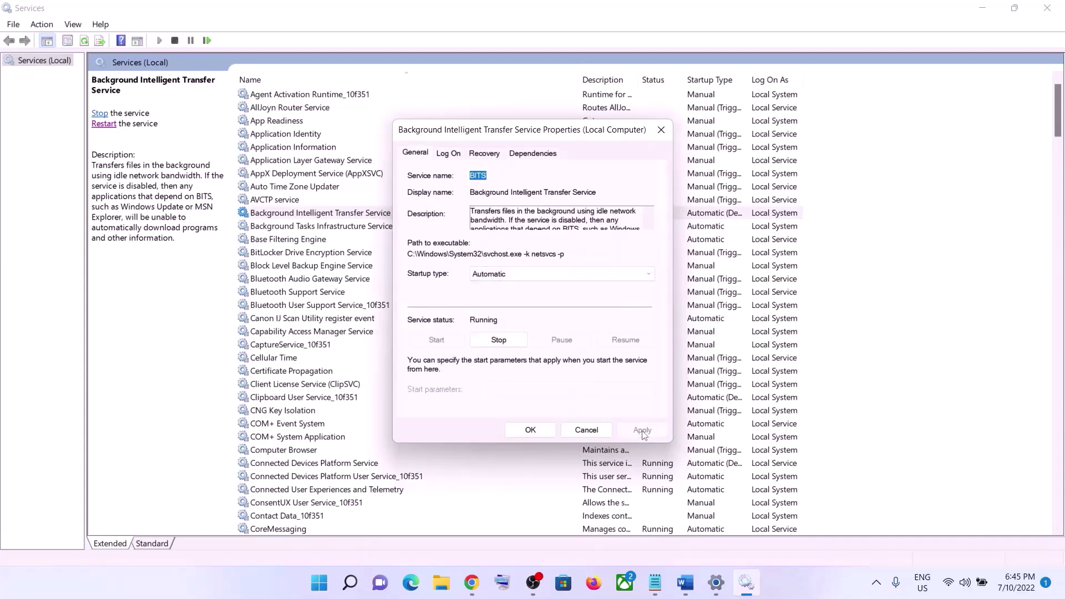
left_click(529, 429)
left_click(351, 219)
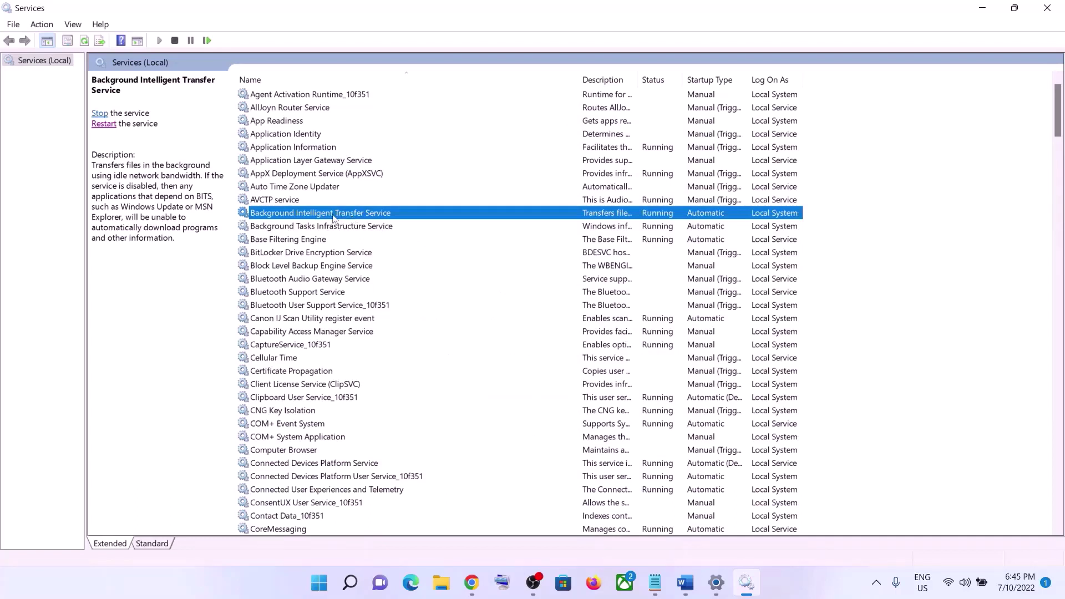
left_click(106, 124)
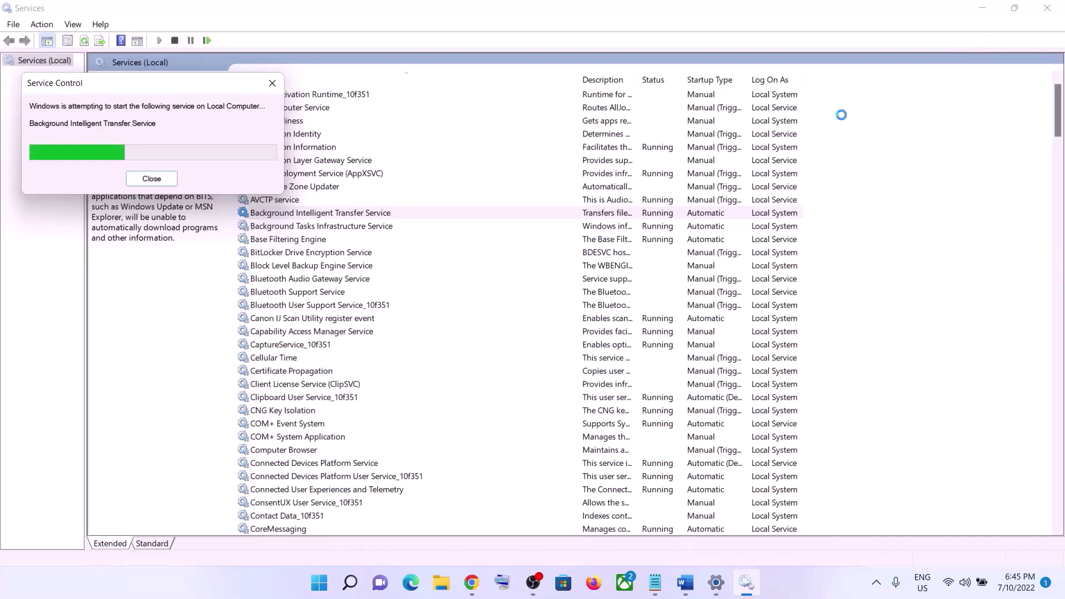
- Close Services and copy the Step 3 Windows 11 download link from the Word guide
left_click(1045, 8)
scroll(504, 298, "down", 3)
scroll(504, 298, "down", 4)
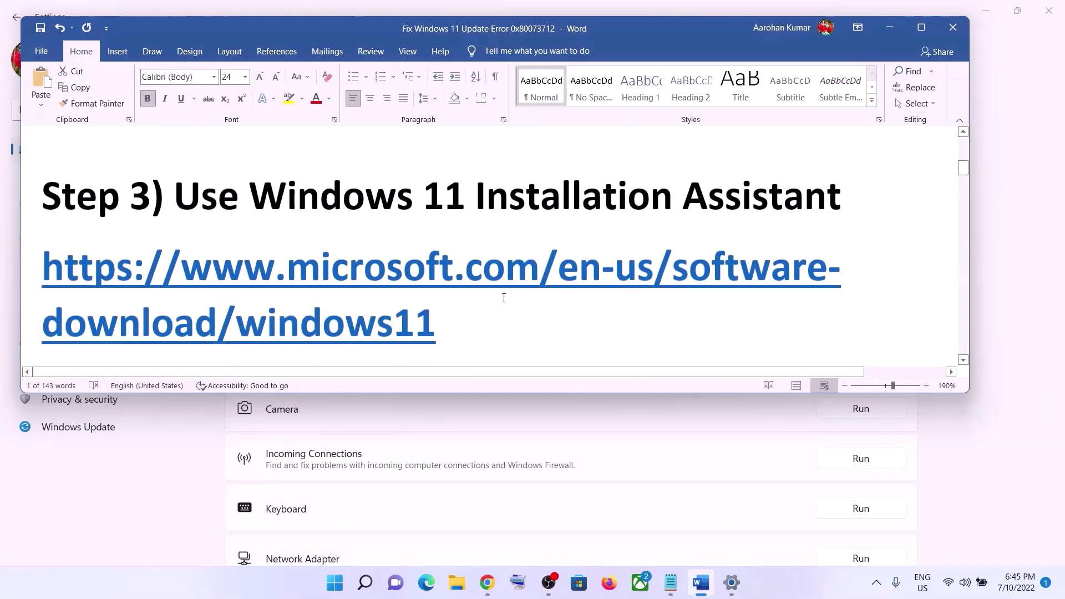
triple_click(464, 319)
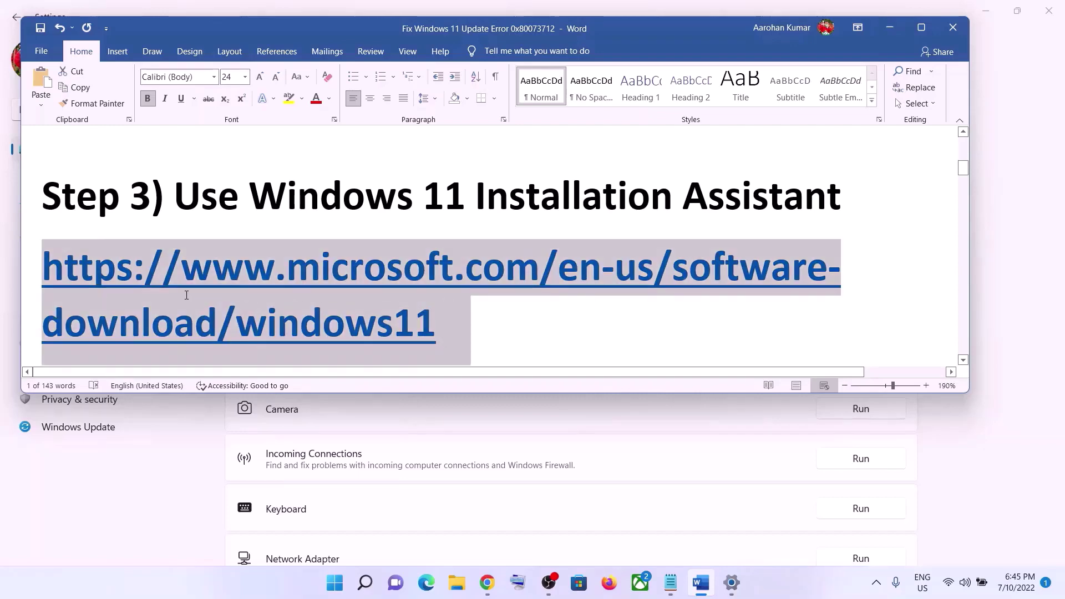
right_click(368, 296)
left_click(420, 61)
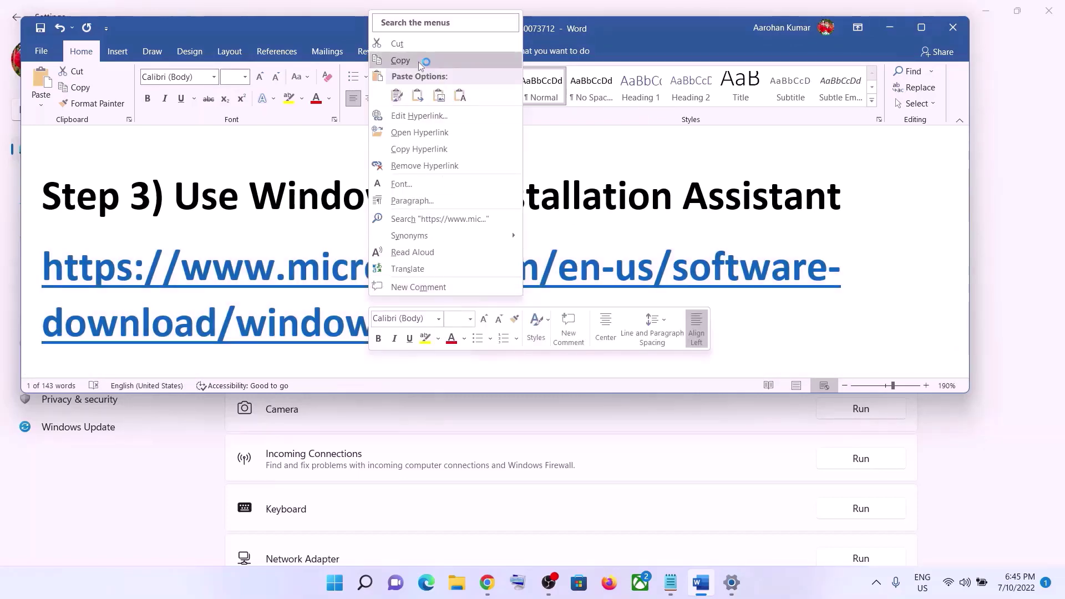
- Download and run the Windows 11 Installation Assistant, which reports Windows 11 is already current
left_click(487, 583)
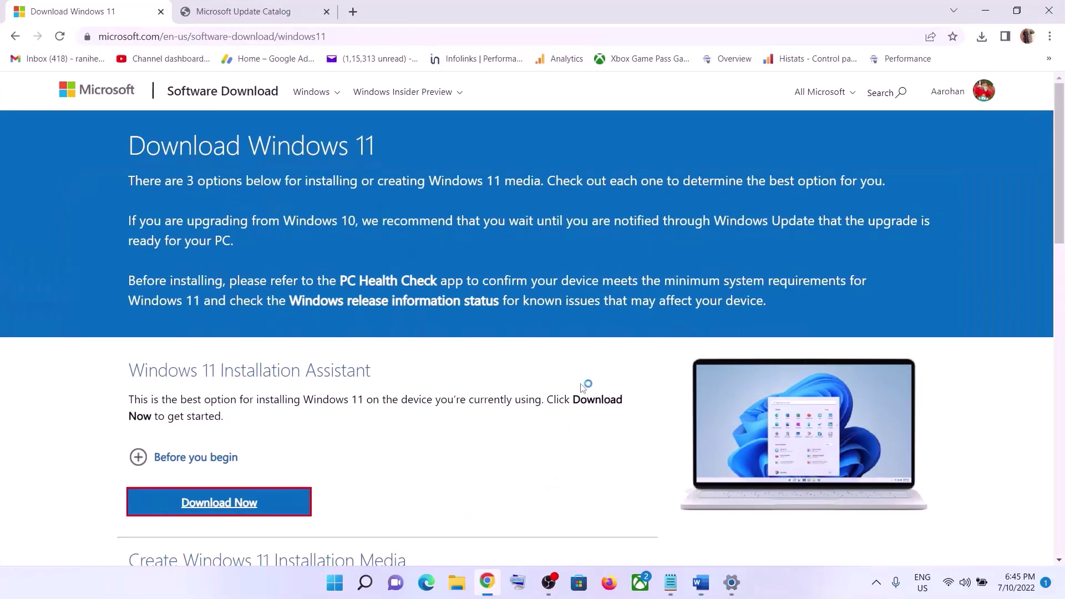
scroll(421, 367, "down", 1)
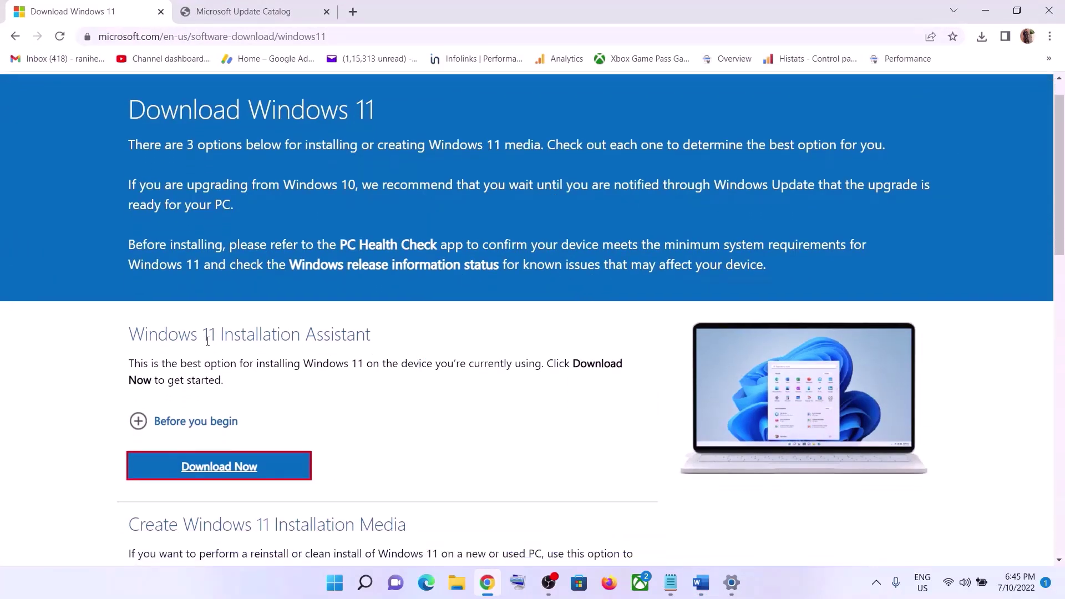
left_click(289, 453)
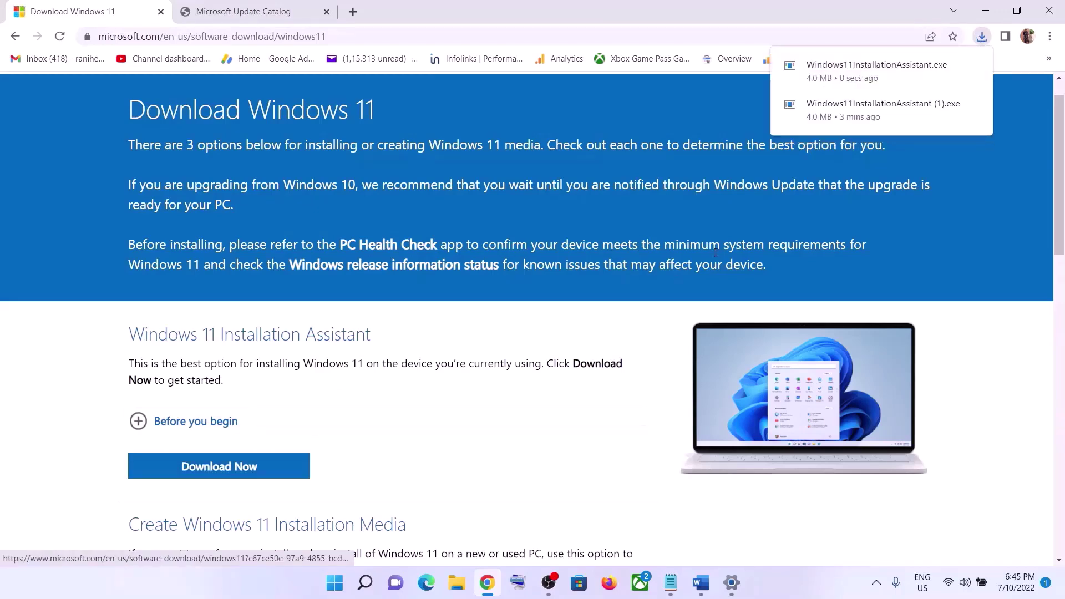
left_click(860, 79)
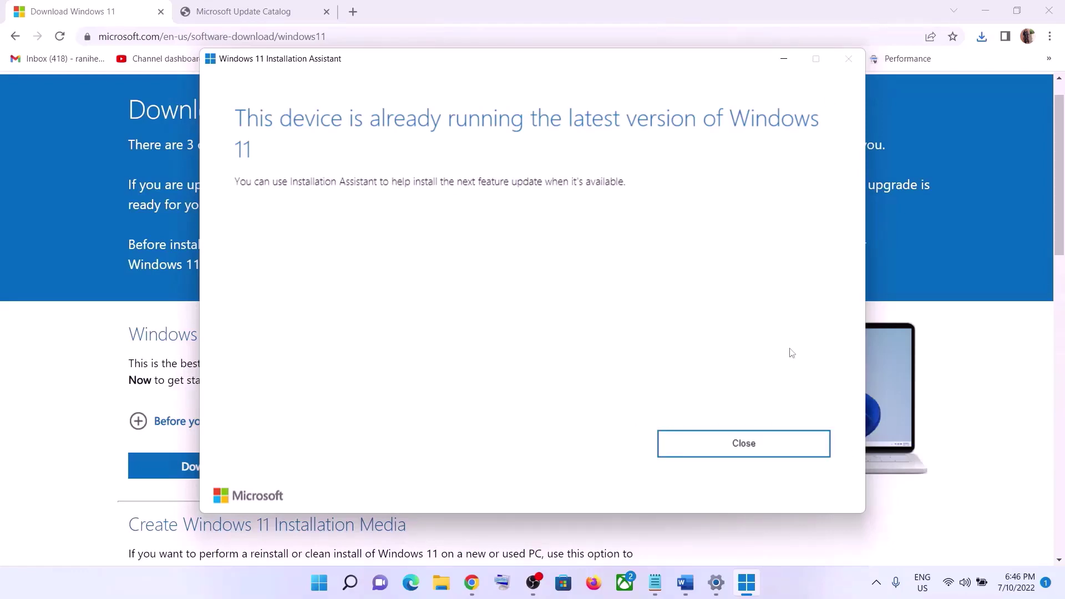
left_click(747, 440)
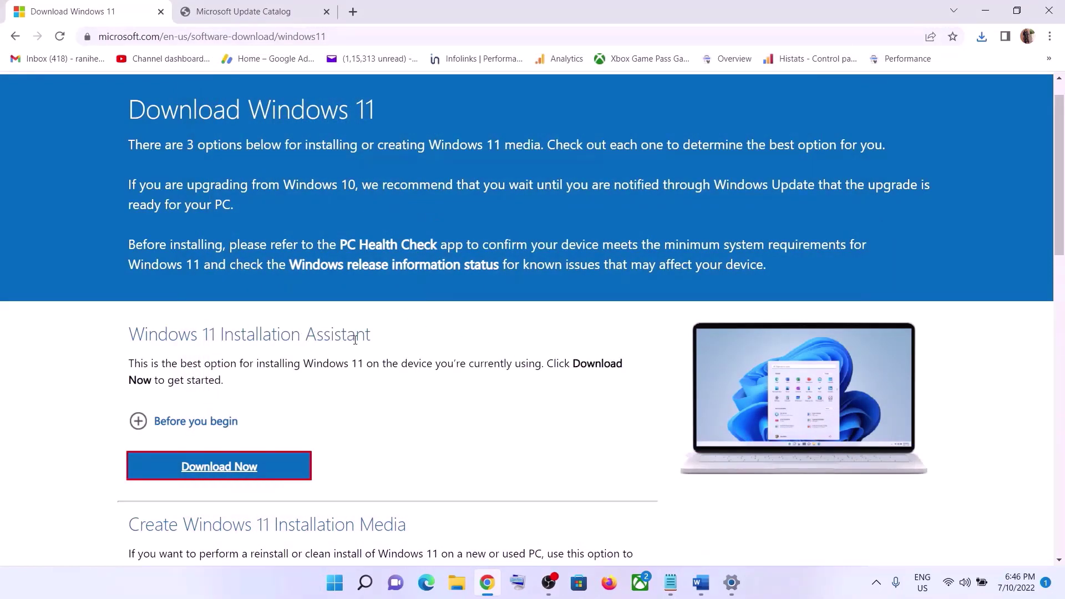
left_click(457, 583)
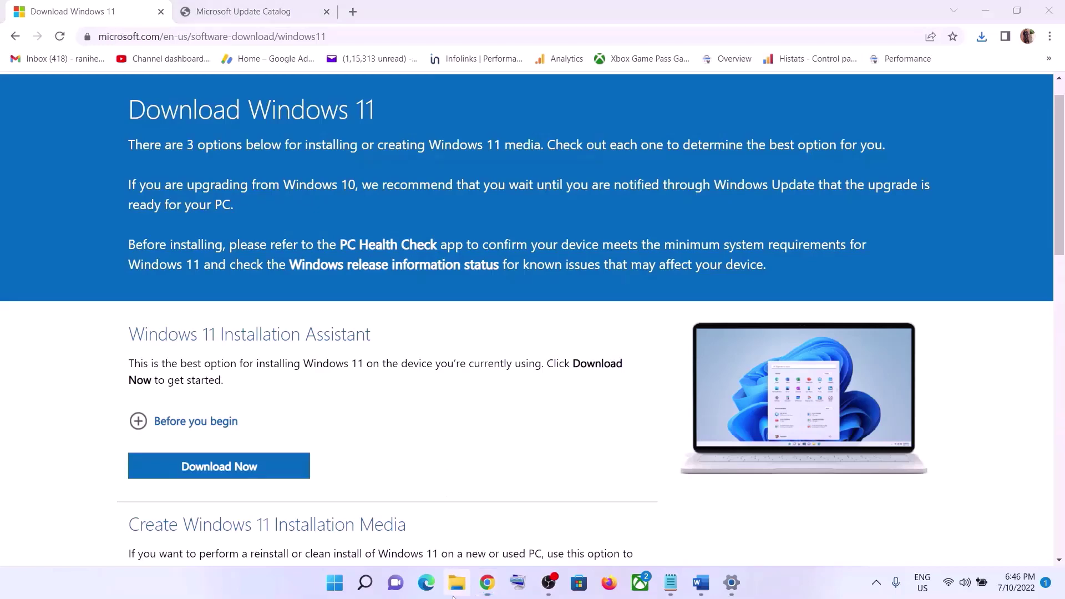
- Set the newest Windows11InstallationAssistant in Downloads to run in Windows 7 compatibility mode
left_click(62, 140)
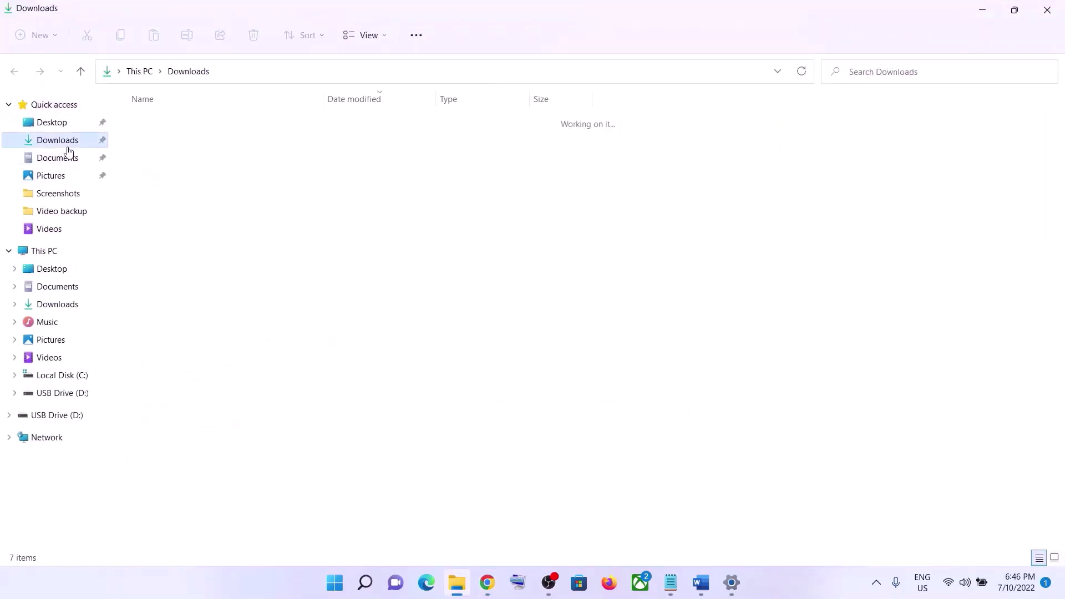
left_click(204, 143)
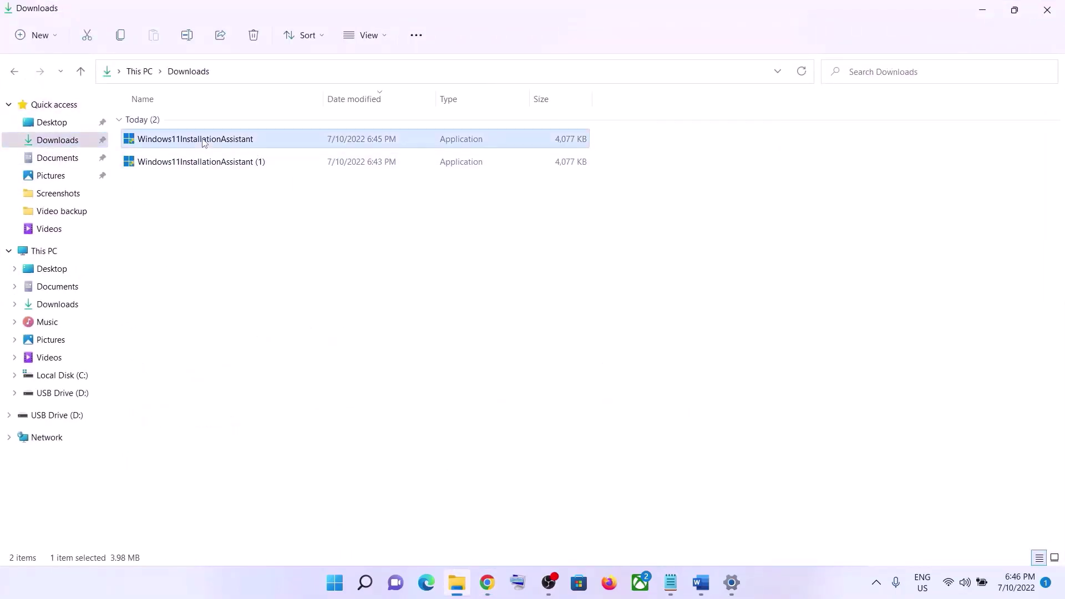
right_click(203, 144)
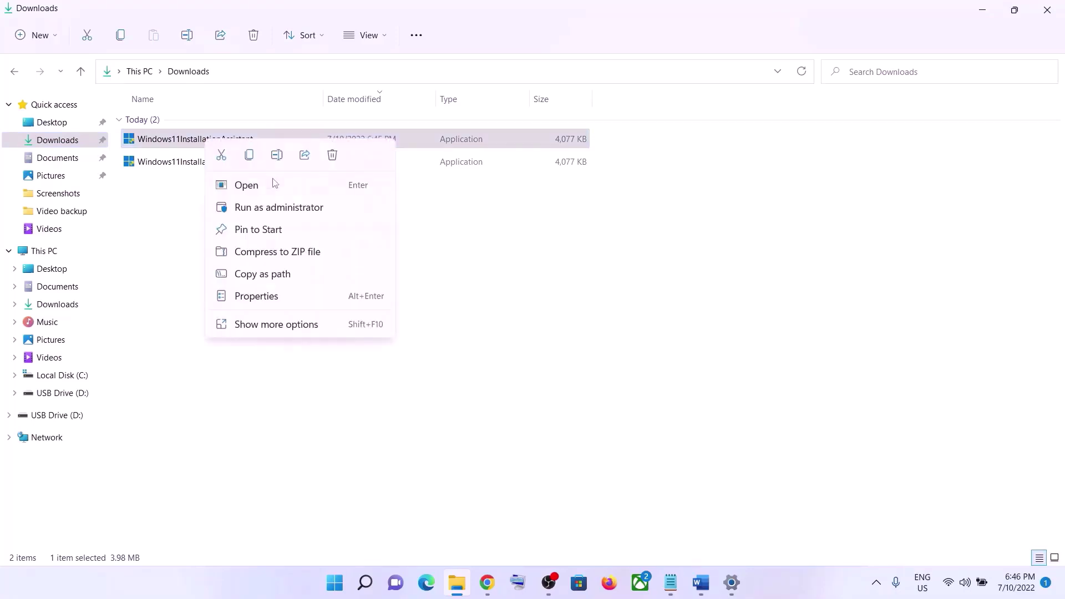
left_click(260, 297)
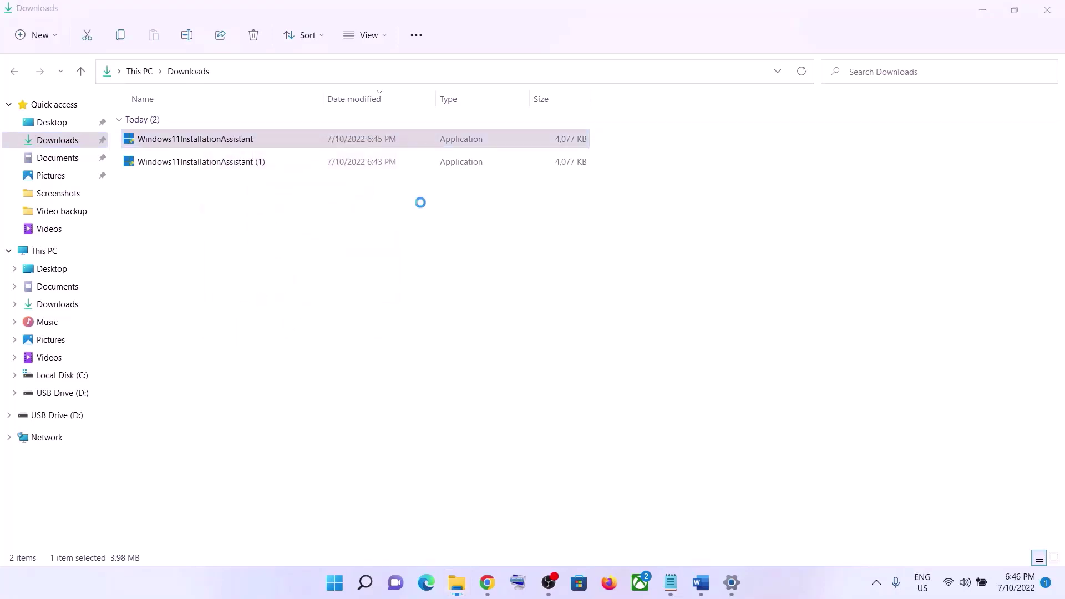
left_click(357, 189)
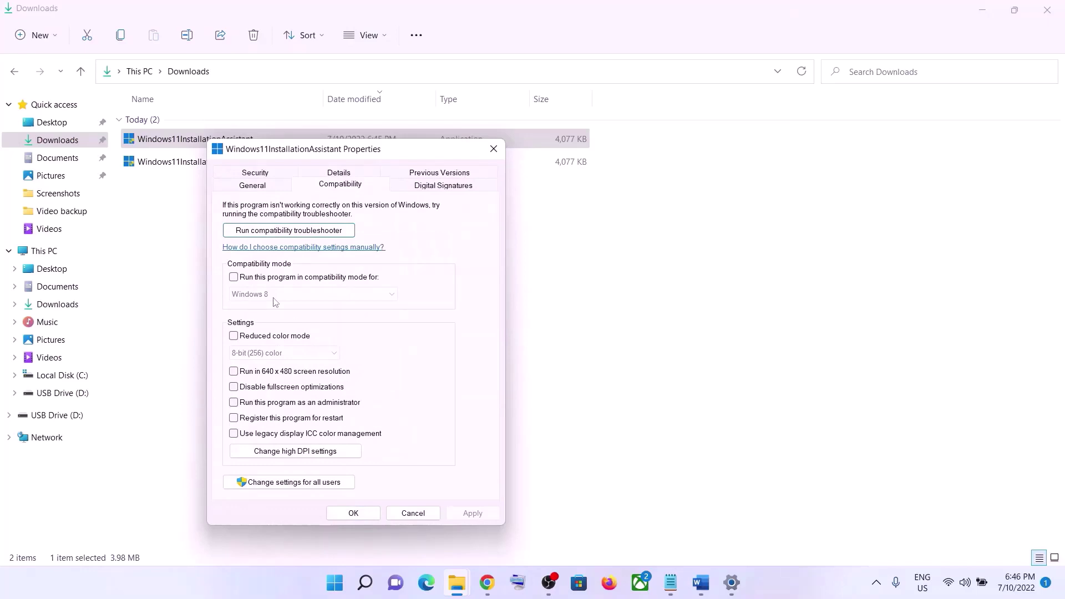
left_click(234, 278)
left_click(360, 295)
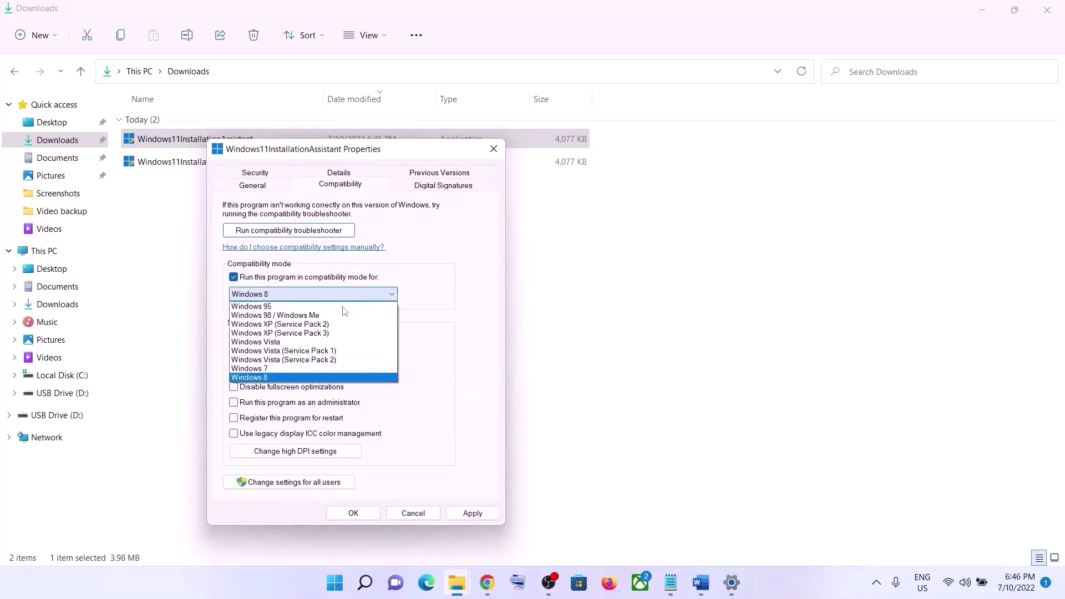
left_click(267, 369)
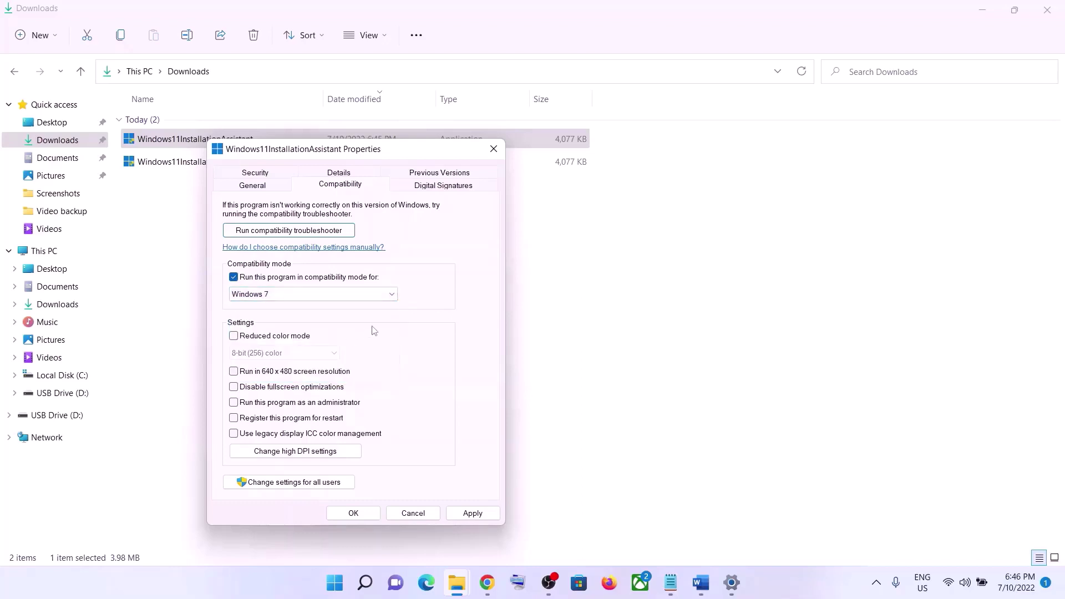
left_click(469, 510)
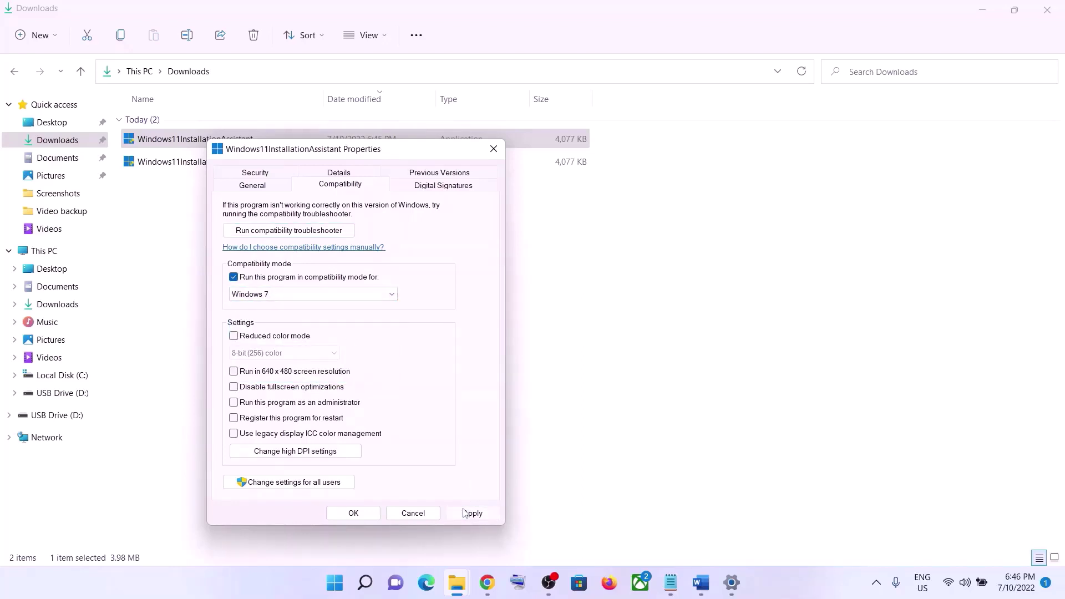
left_click(376, 514)
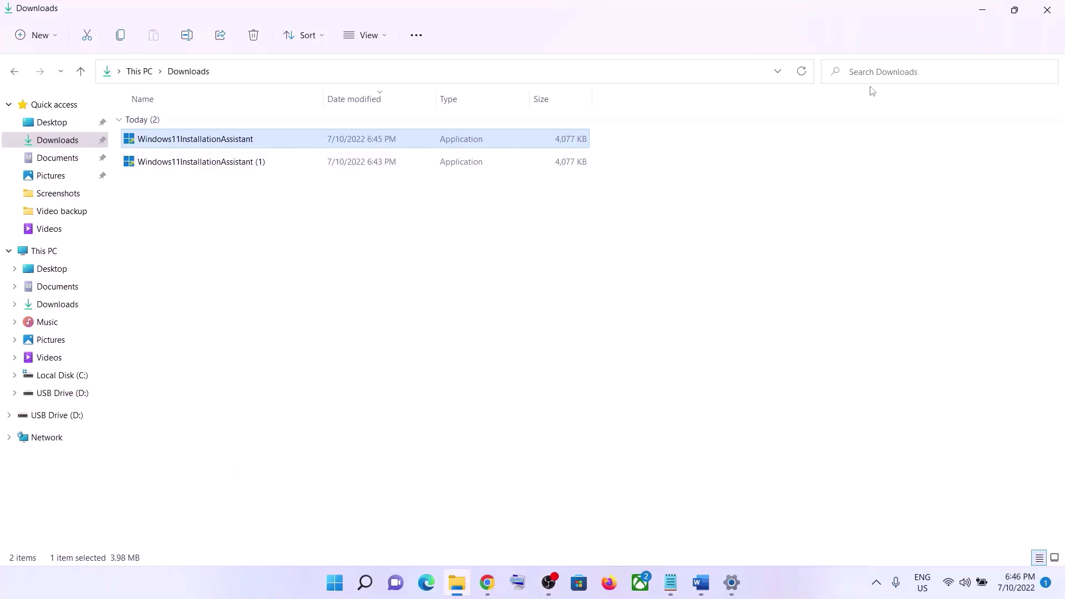
- Minimize Explorer, select the Step 4 Update Catalog link in Word, and switch to the catalog page
left_click(982, 10)
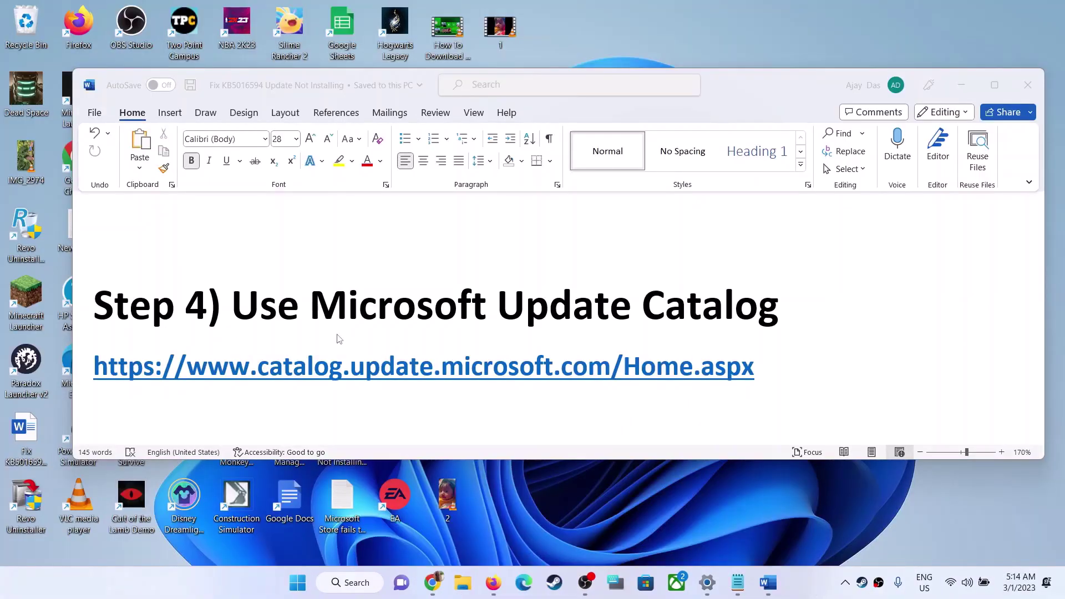
triple_click(588, 370)
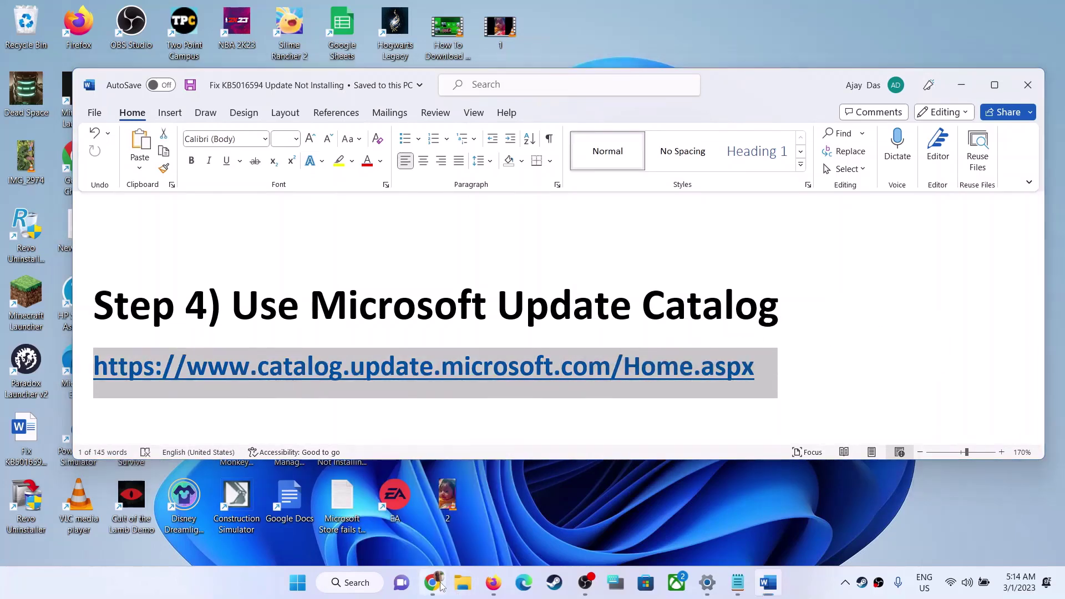
left_click(477, 536)
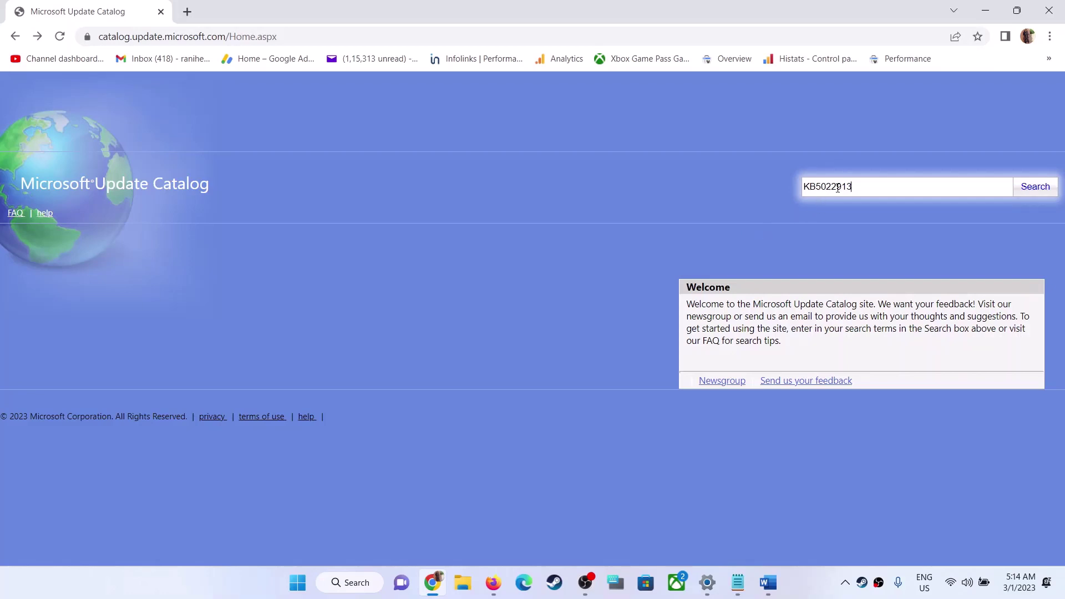
- Search the Microsoft Update Catalog for KB5022913
left_click(1030, 192)
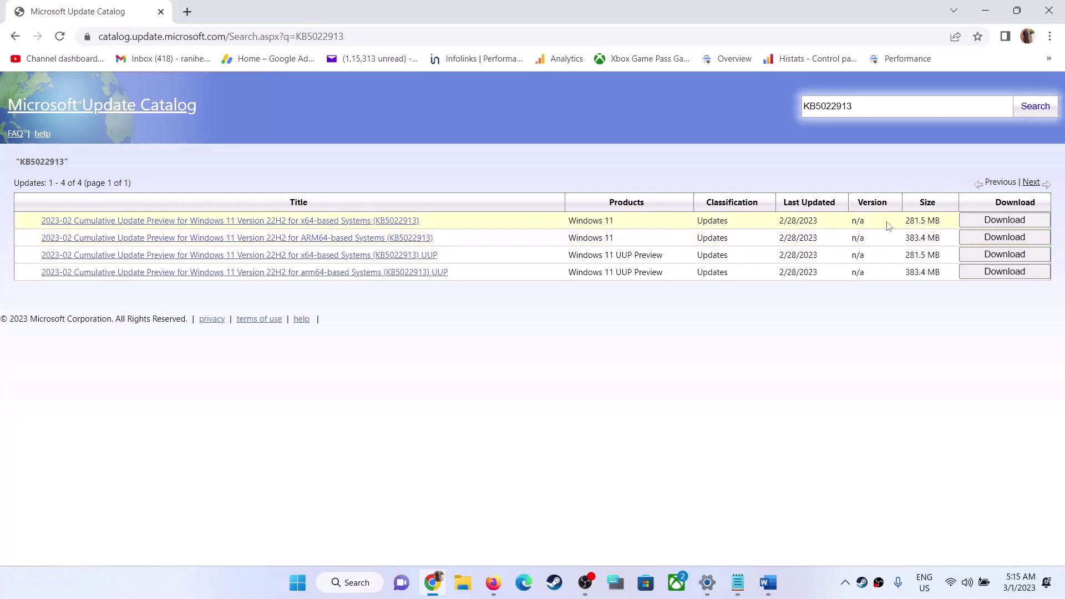
- Start downloading the first x64 KB5022913 cumulative update .msu file
left_click(992, 221)
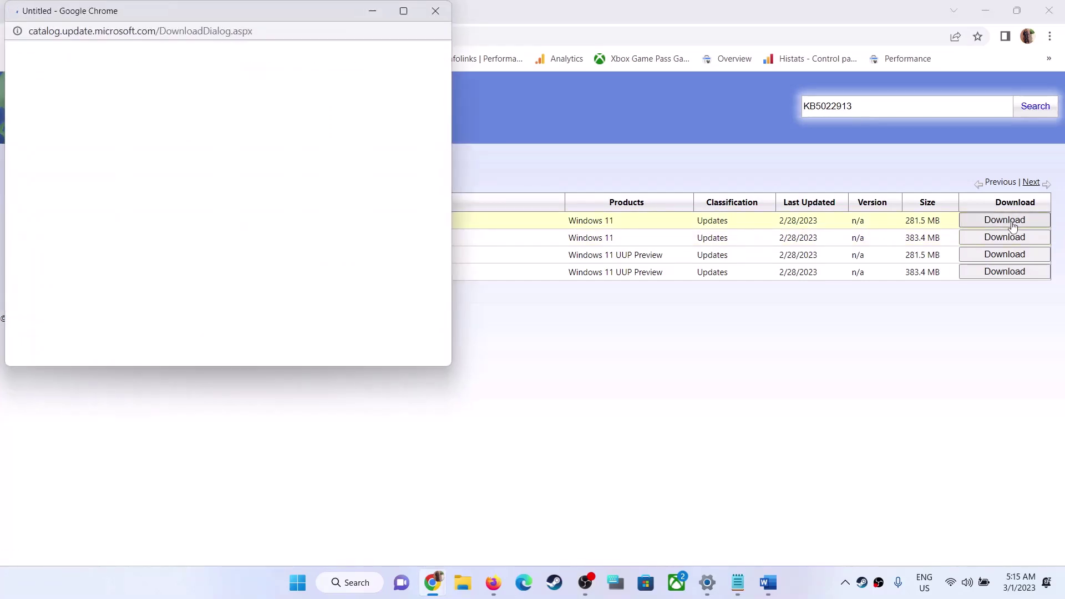
left_click_drag(258, 5, 623, 94)
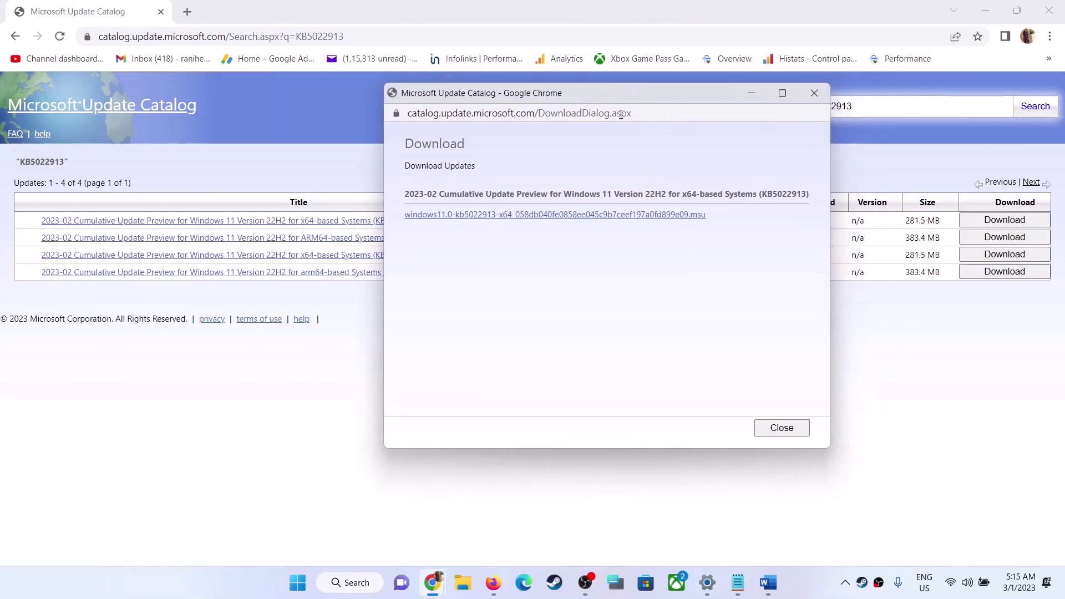
left_click(588, 215)
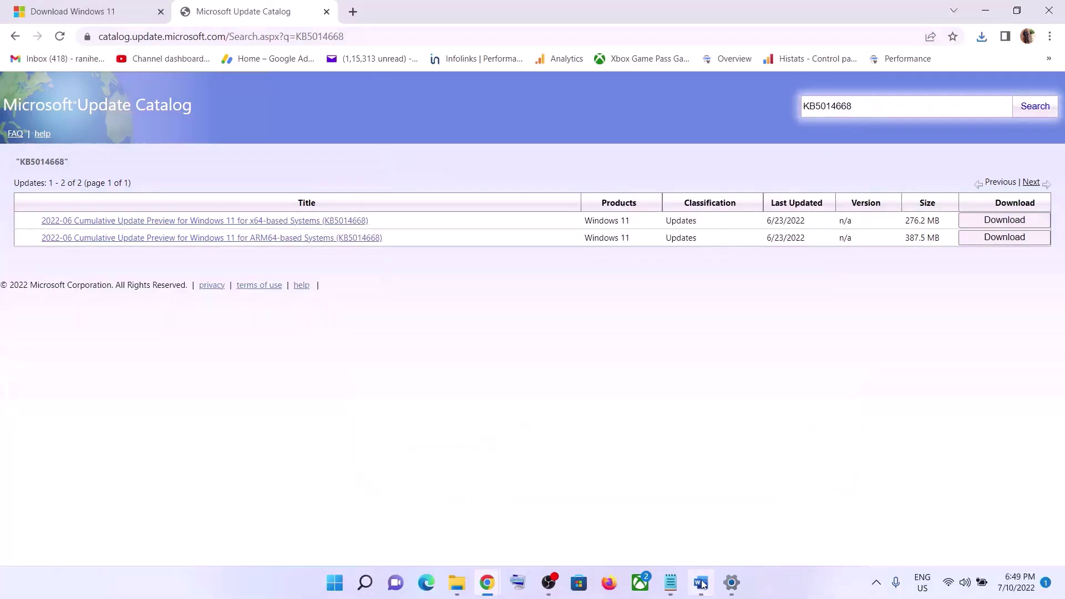
- Copy Step 5's reset commands, SC config through net start appidsvc, then search Windows for 'note'
left_click(701, 583)
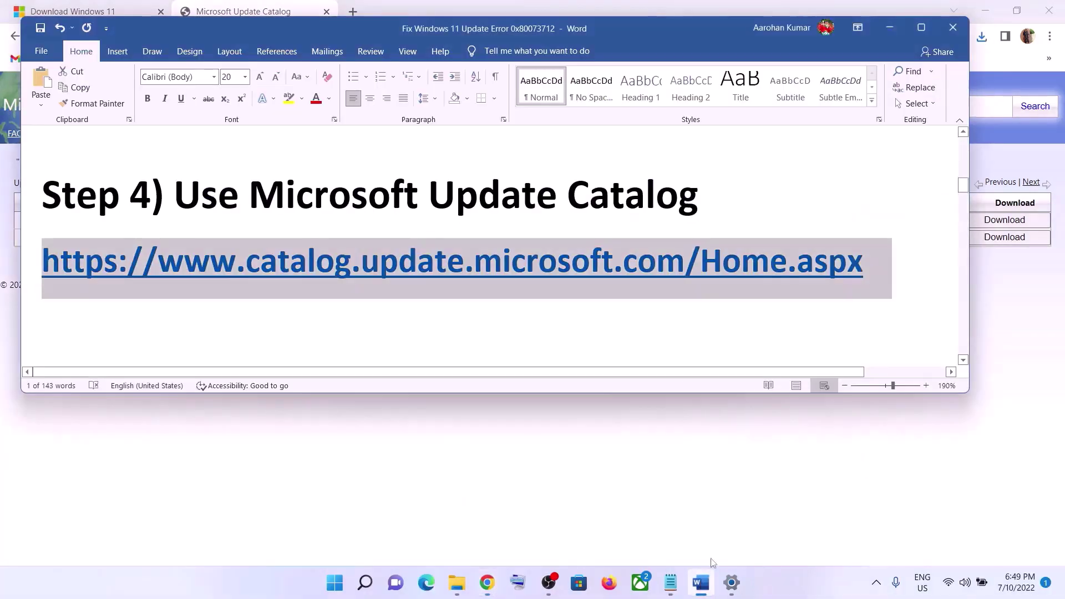
scroll(573, 259, "down", 3)
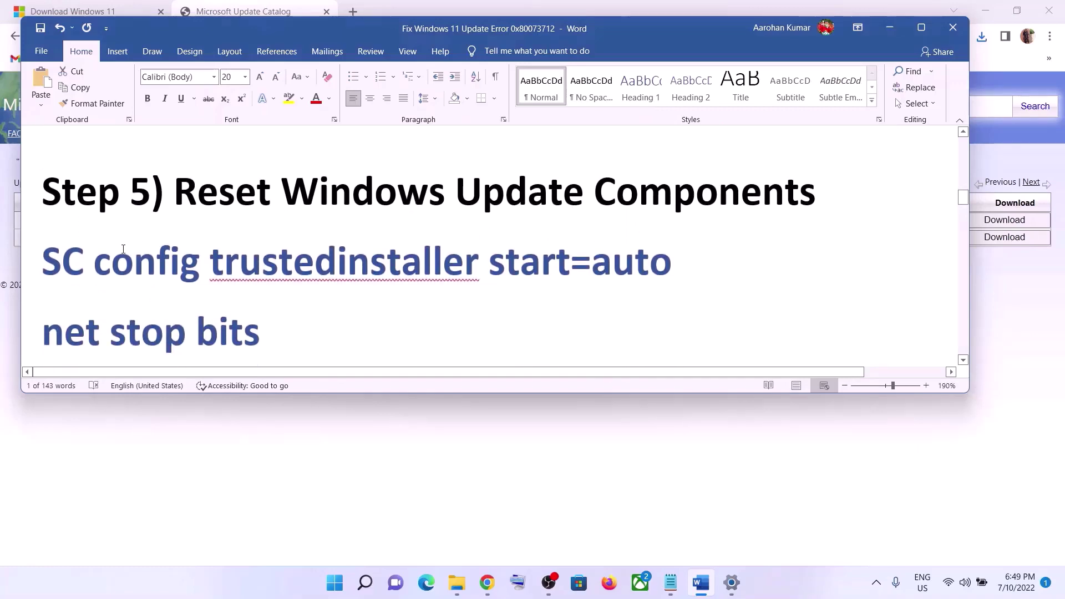
left_click_drag(44, 254, 228, 386)
left_click(250, 233)
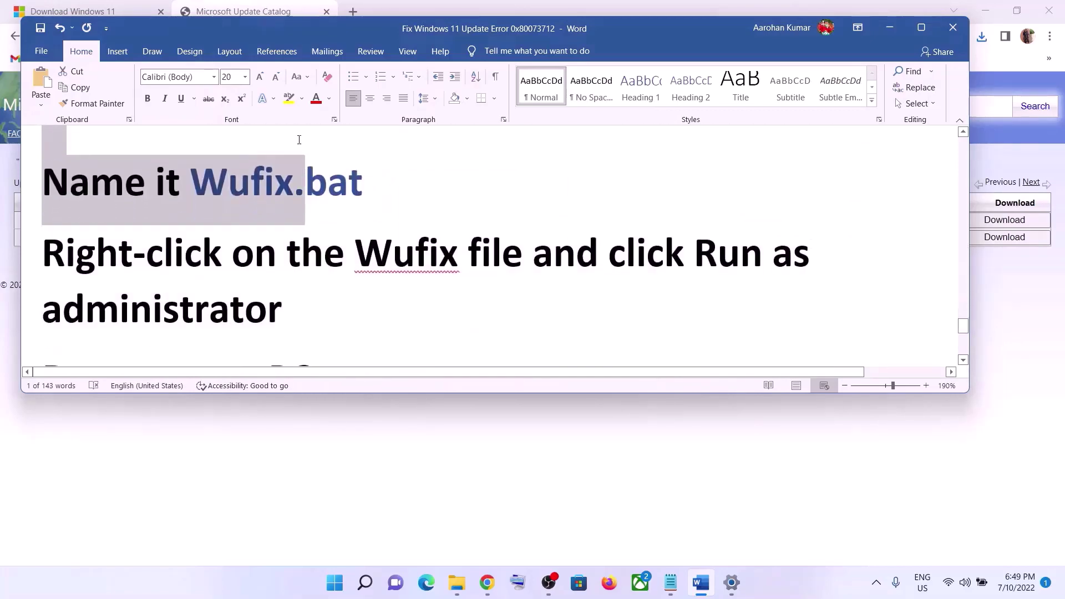
scroll(278, 222, "up", 1)
left_click_drag(292, 90, 335, 301)
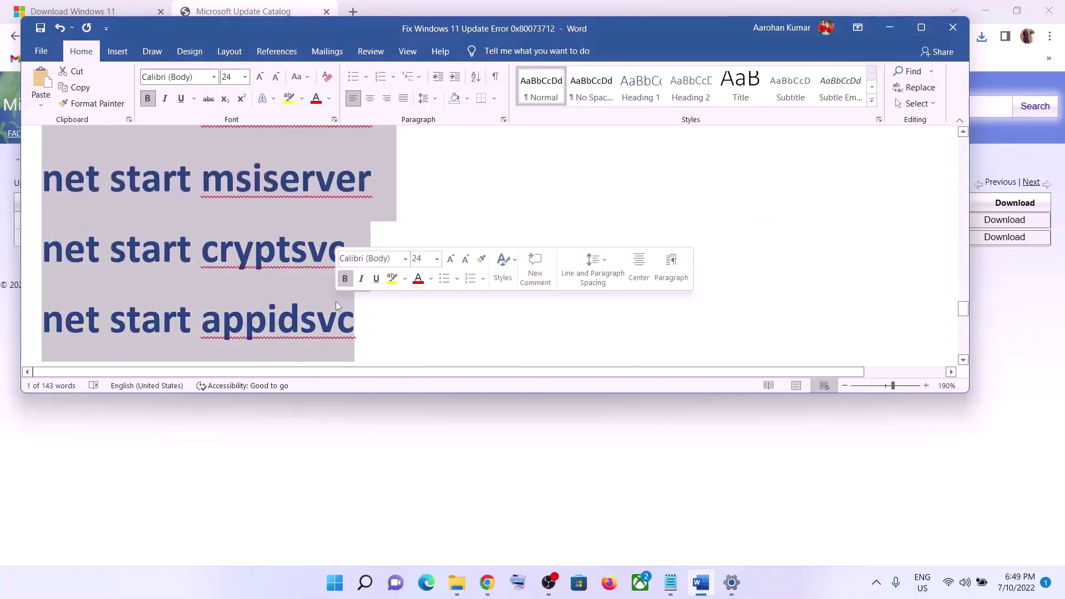
right_click(252, 228)
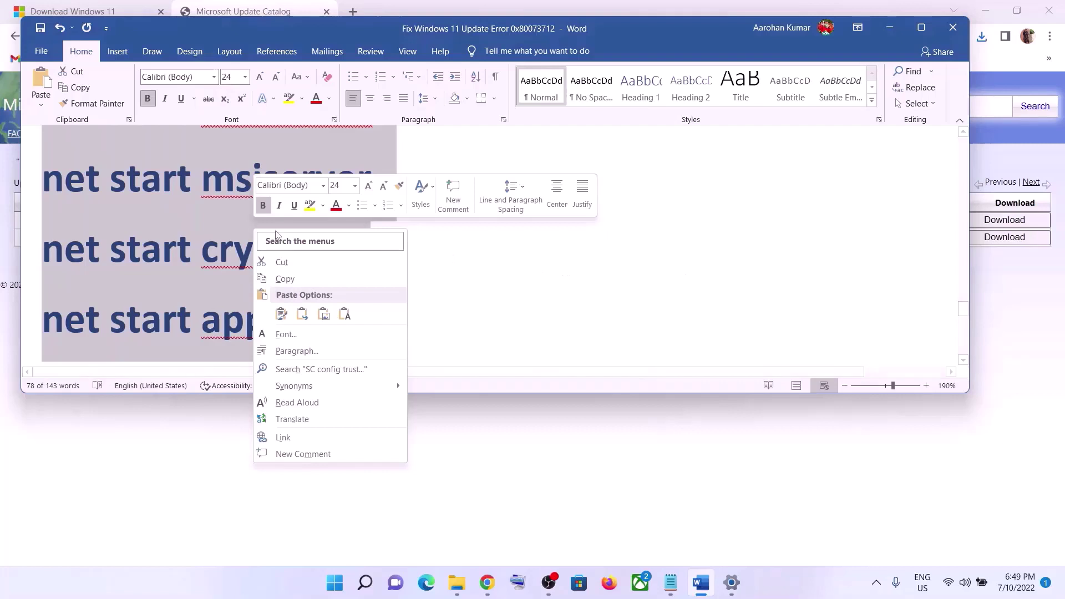
left_click(285, 278)
left_click(331, 585)
type("note")
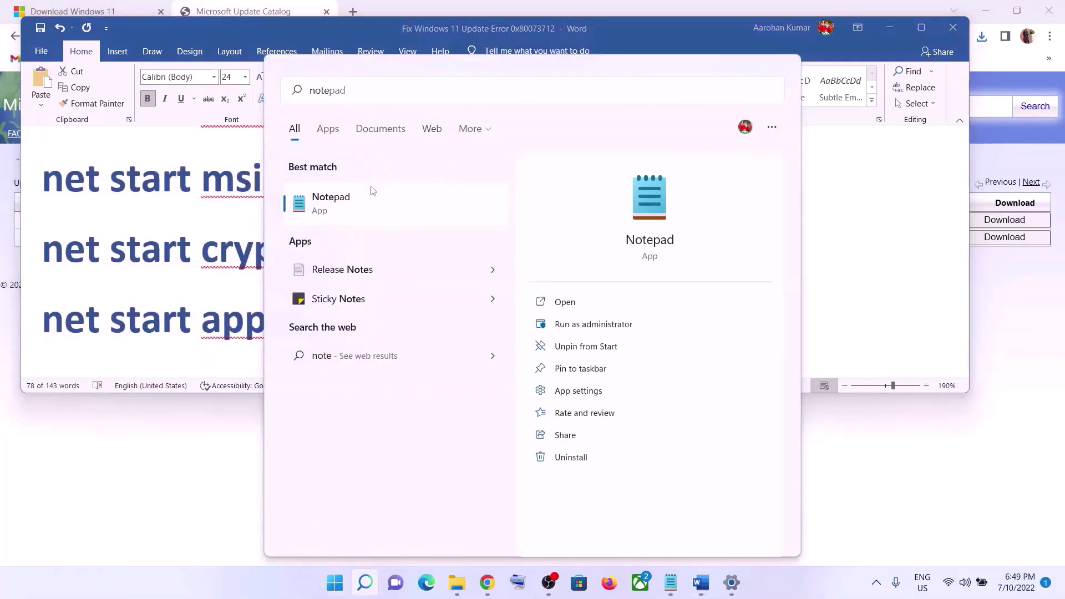
- Paste the copied reset commands into a new Notepad note
key("Escape")
right_click(421, 207)
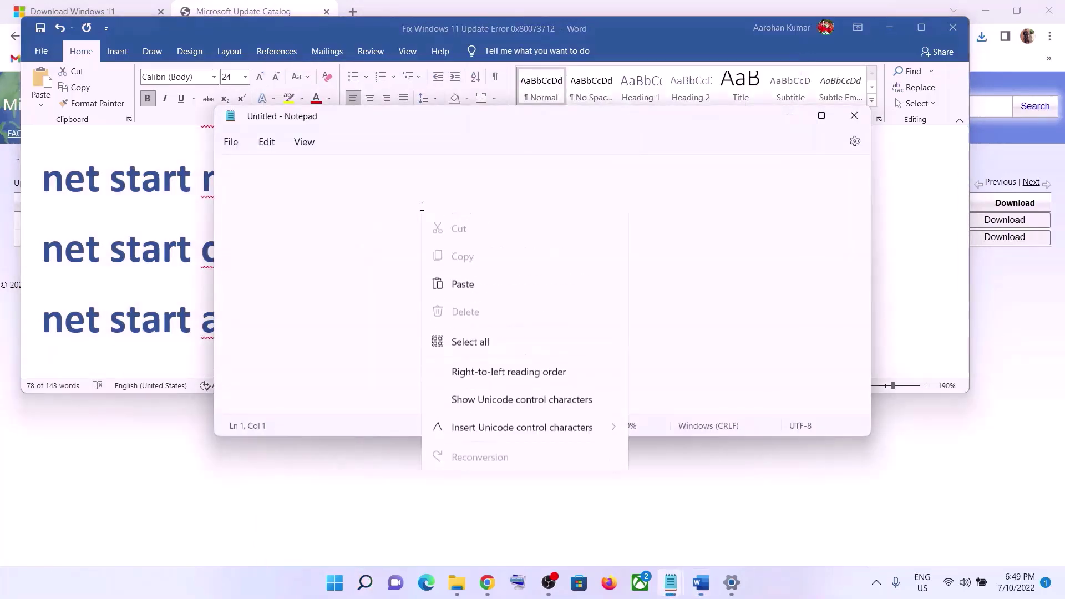
left_click(476, 308)
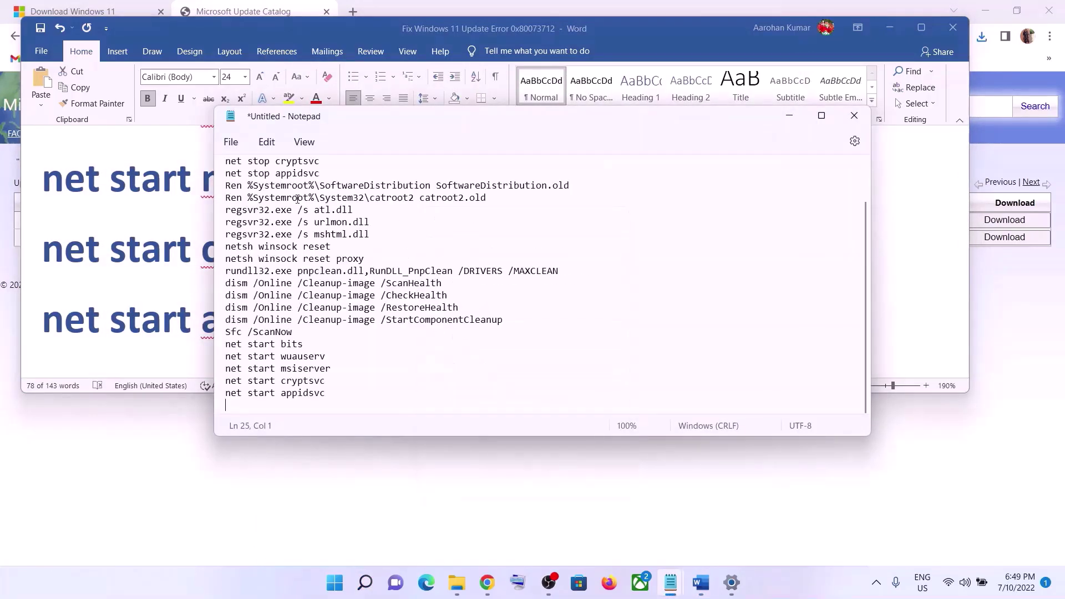
- Start Save As in the Desktop folder and copy the file name Wufix.bat from the guide
left_click(231, 142)
left_click(260, 261)
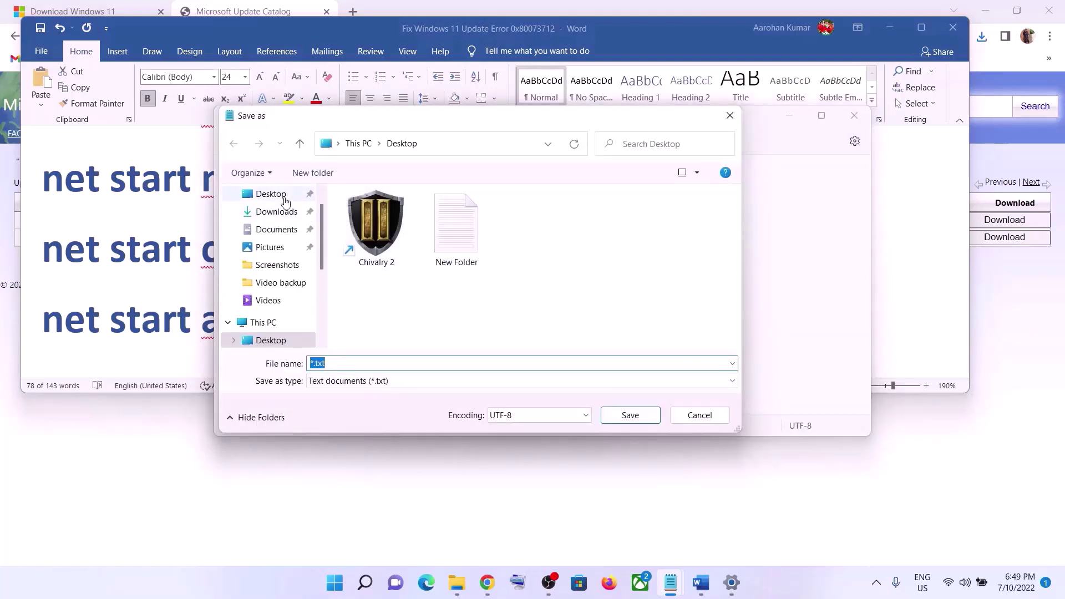
left_click(285, 197)
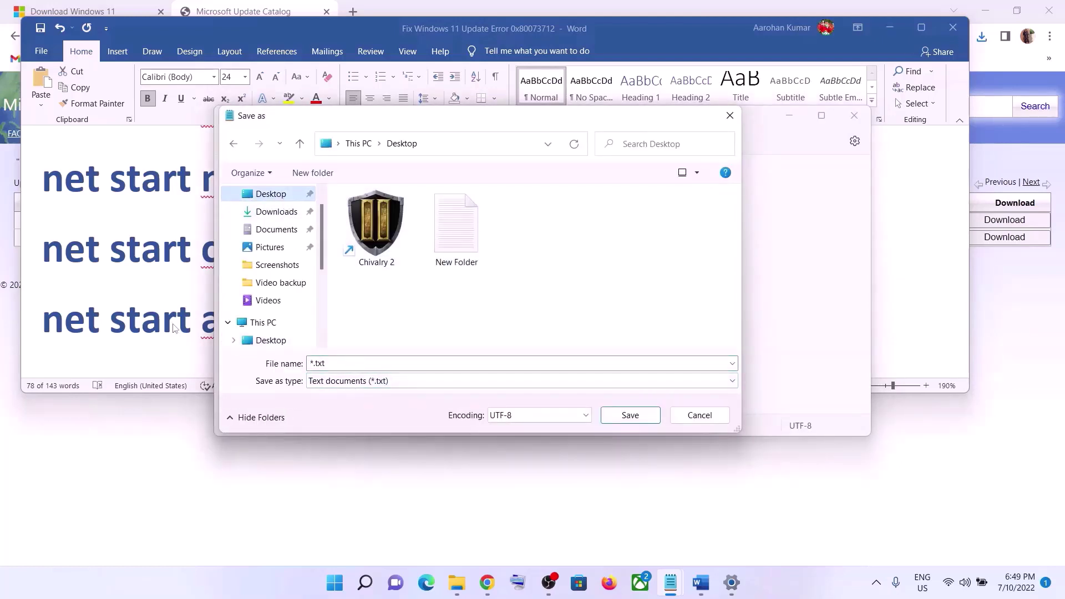
key("alt+Tab")
scroll(240, 282, "down", 5)
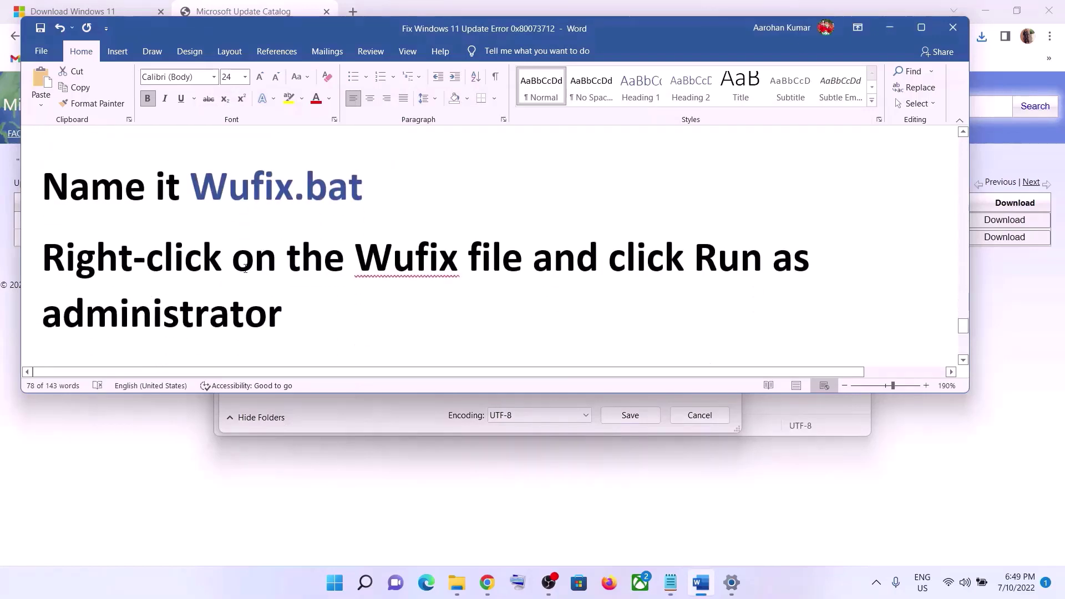
left_click_drag(191, 186, 358, 189)
key("ctrl+c")
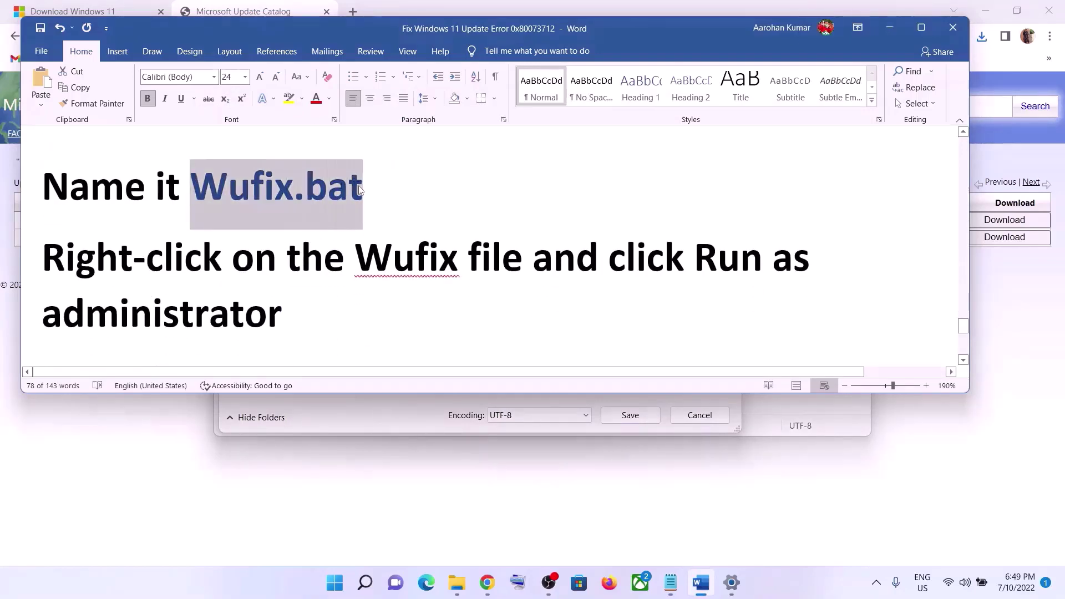
key("alt+Tab")
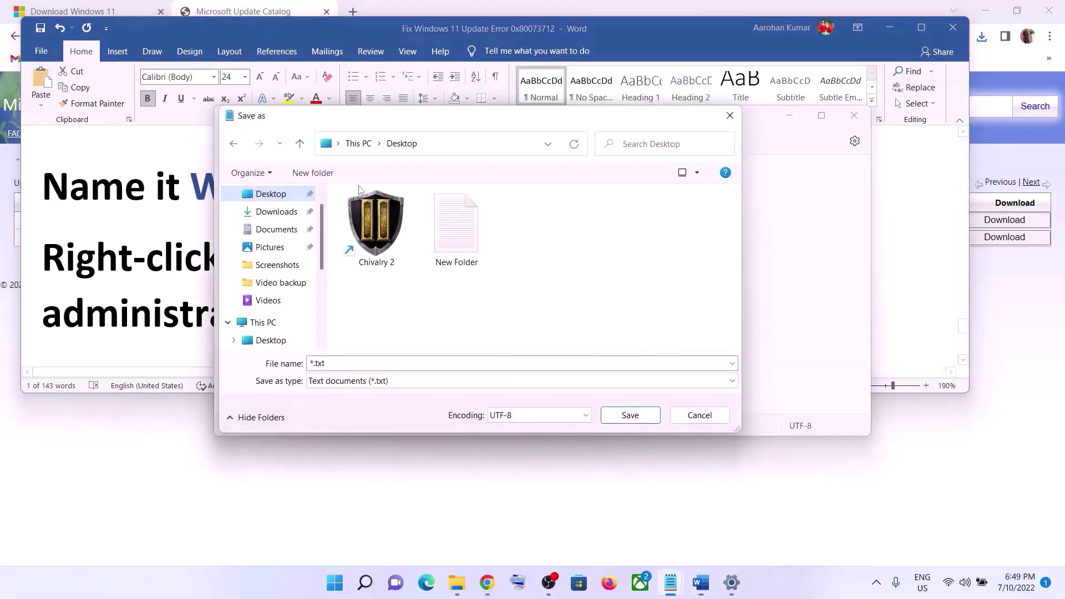
- Save the script as Wufix.bat with type All files, then show the desktop
left_click(336, 361)
key("ctrl+a")
key("ctrl+v")
left_click(325, 381)
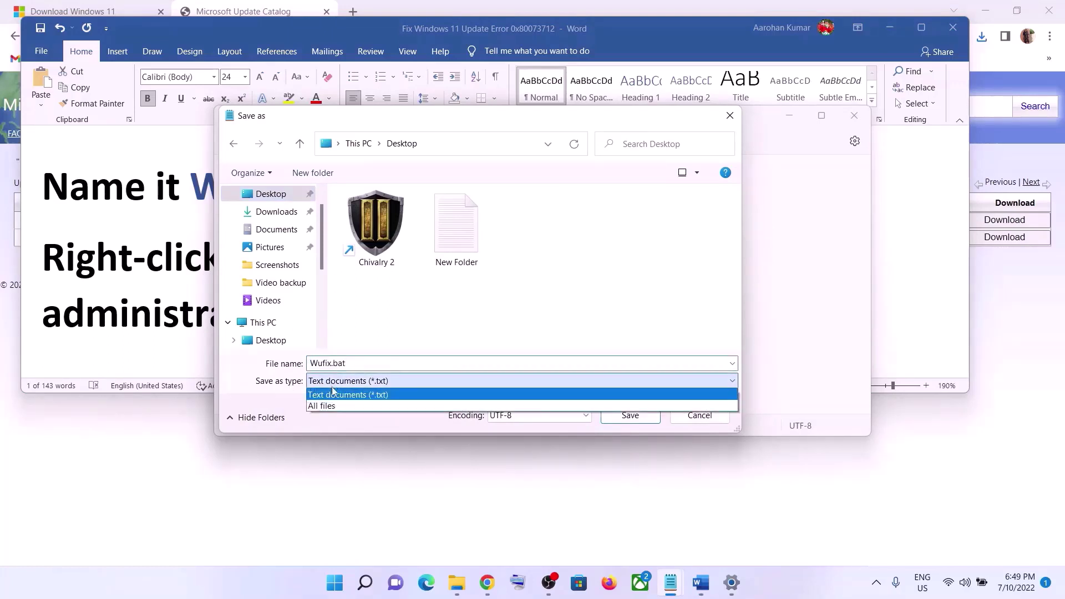
left_click(327, 406)
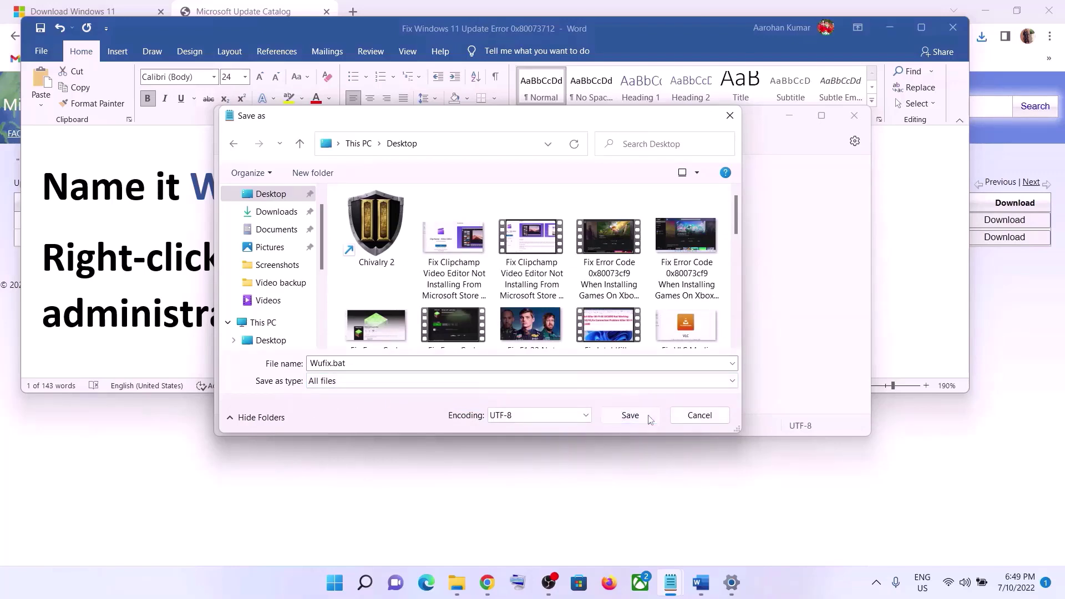
left_click(630, 416)
key("super+d")
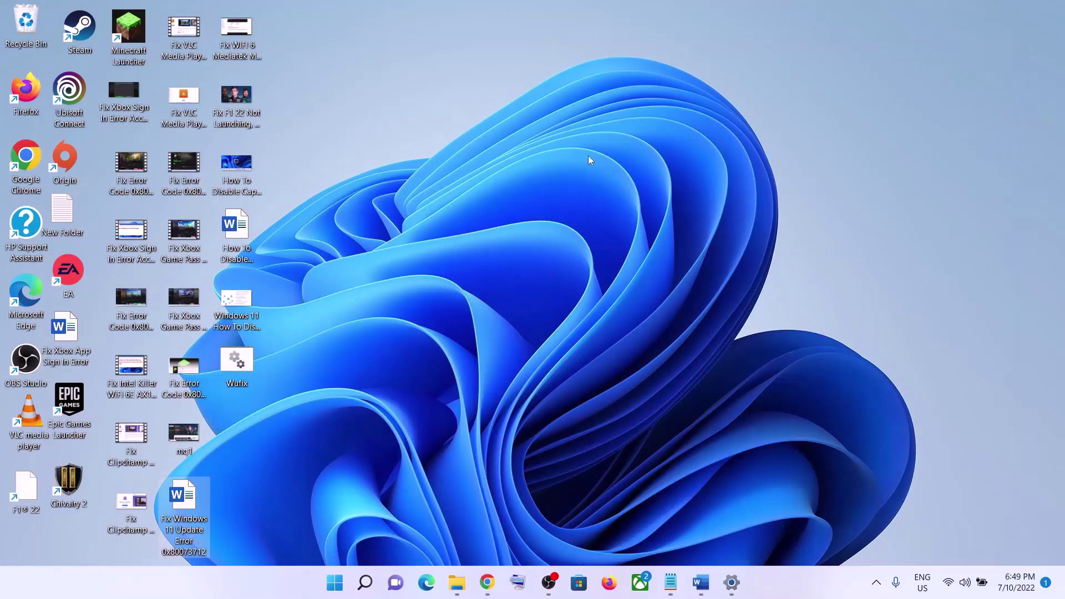
- Run Wufix.bat as administrator, then return to the Settings About page while DISM ScanHealth runs
right_click(248, 365)
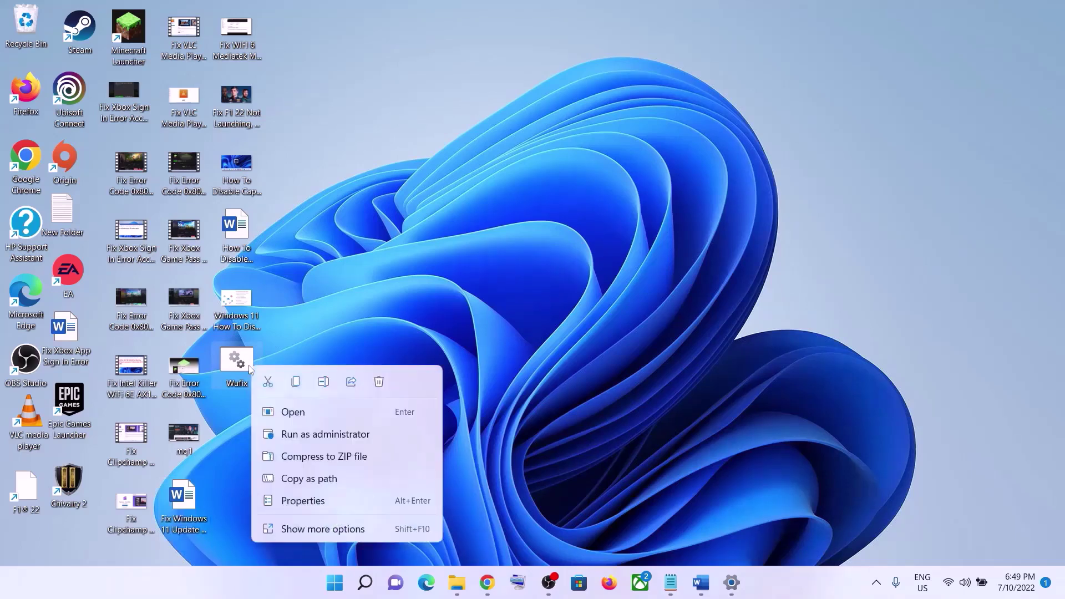
left_click(350, 436)
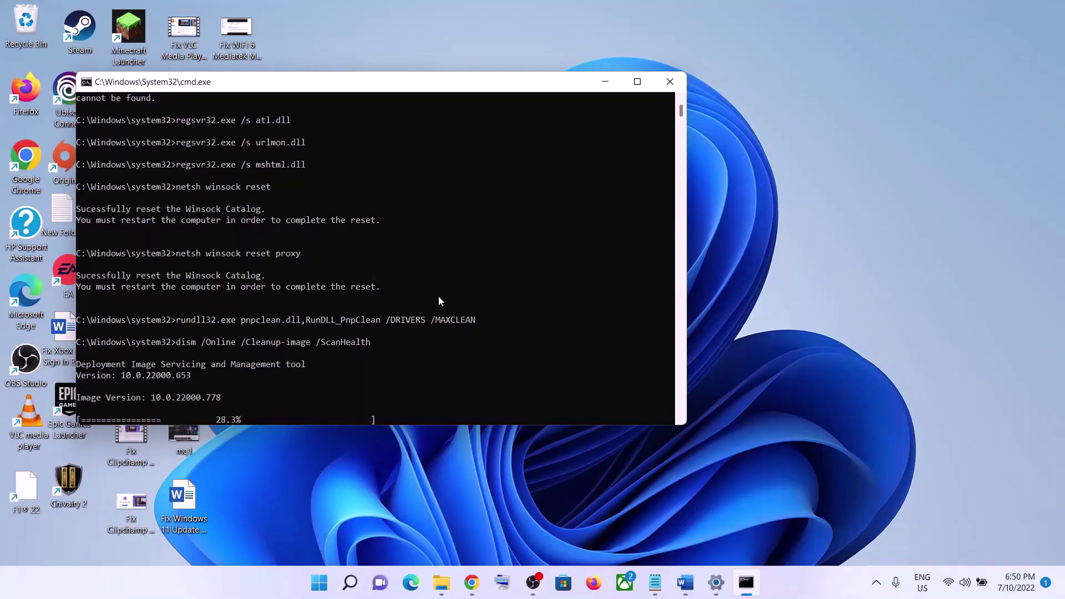
left_click(326, 580)
left_click(705, 536)
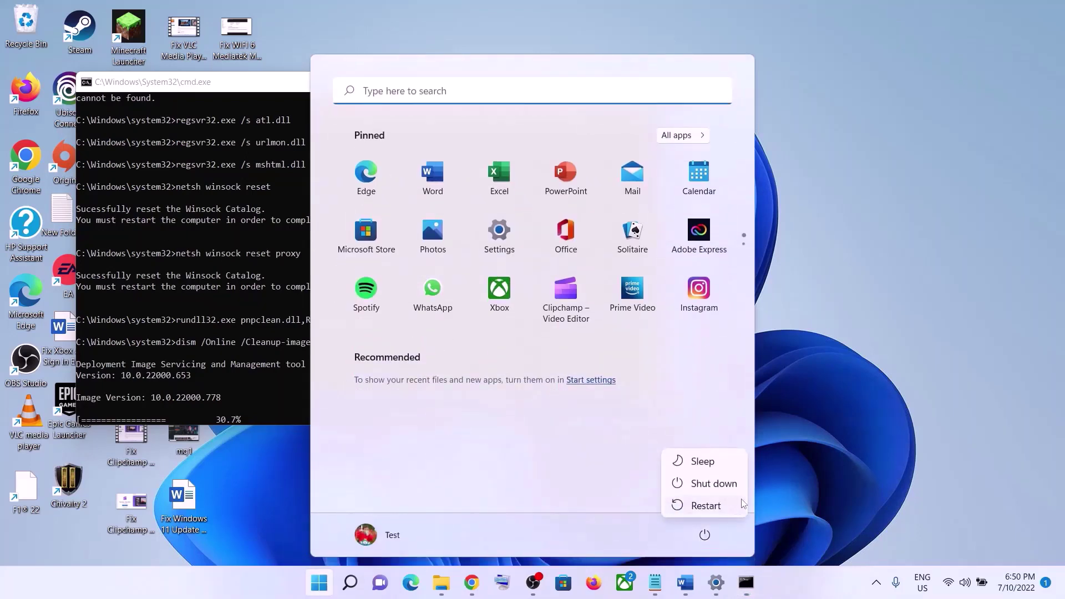
key("Escape")
left_click(846, 452)
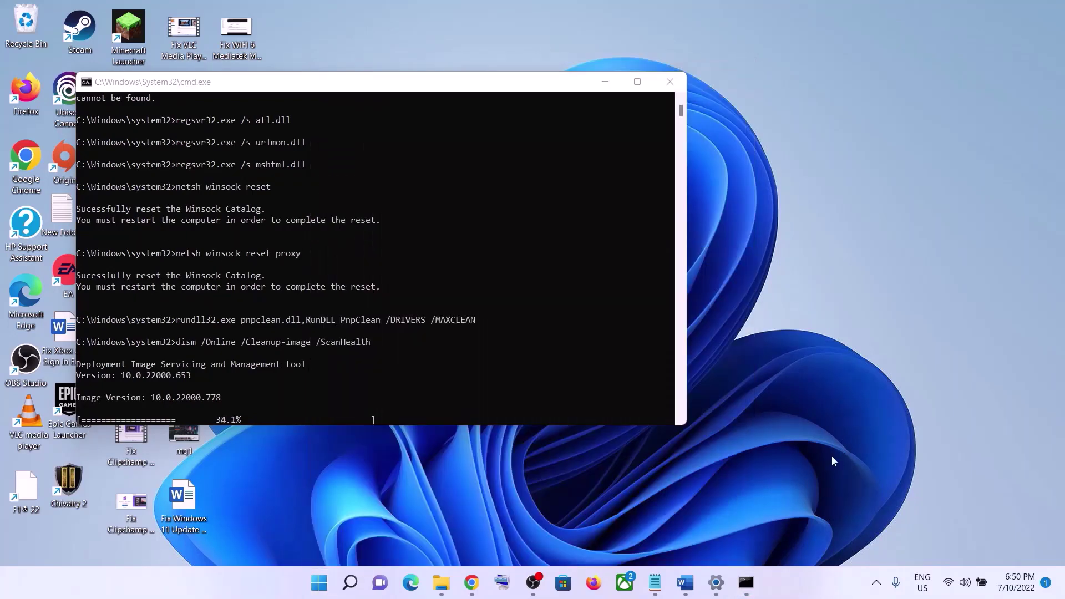
left_click(716, 583)
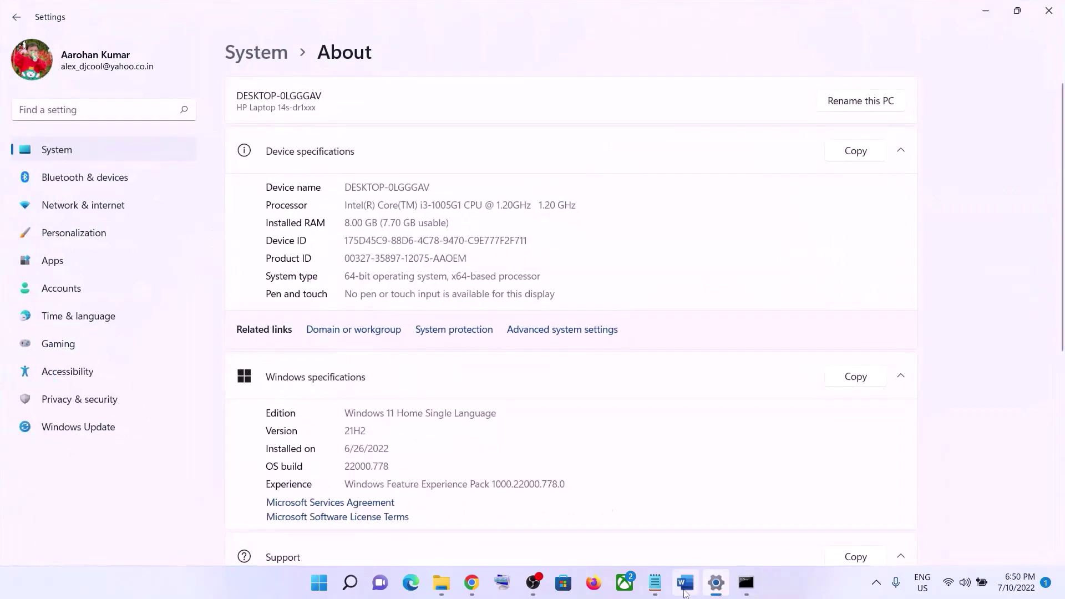
- Find Step 6, Use Media Creation Tool, in the guide and open the Windows 11 download page
left_click(686, 583)
scroll(479, 238, "down", 10)
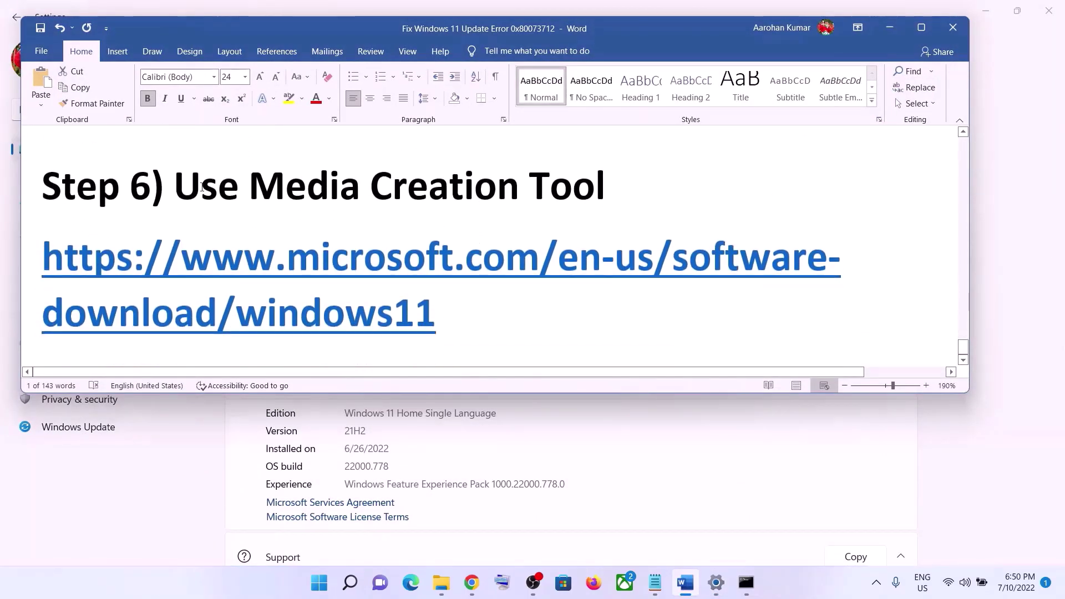
left_click_drag(175, 189, 561, 199)
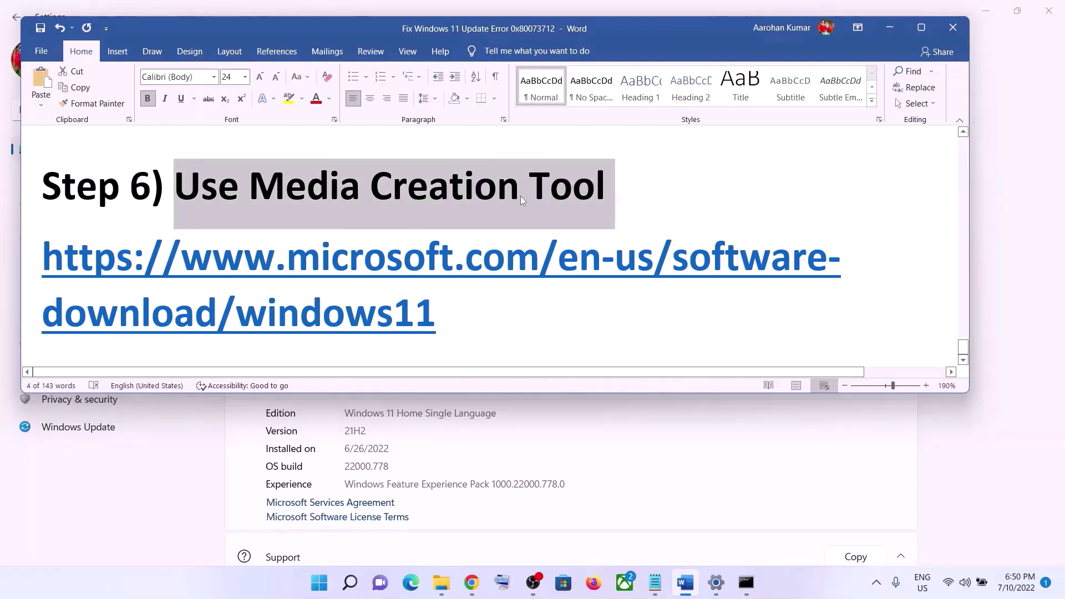
left_click(775, 591)
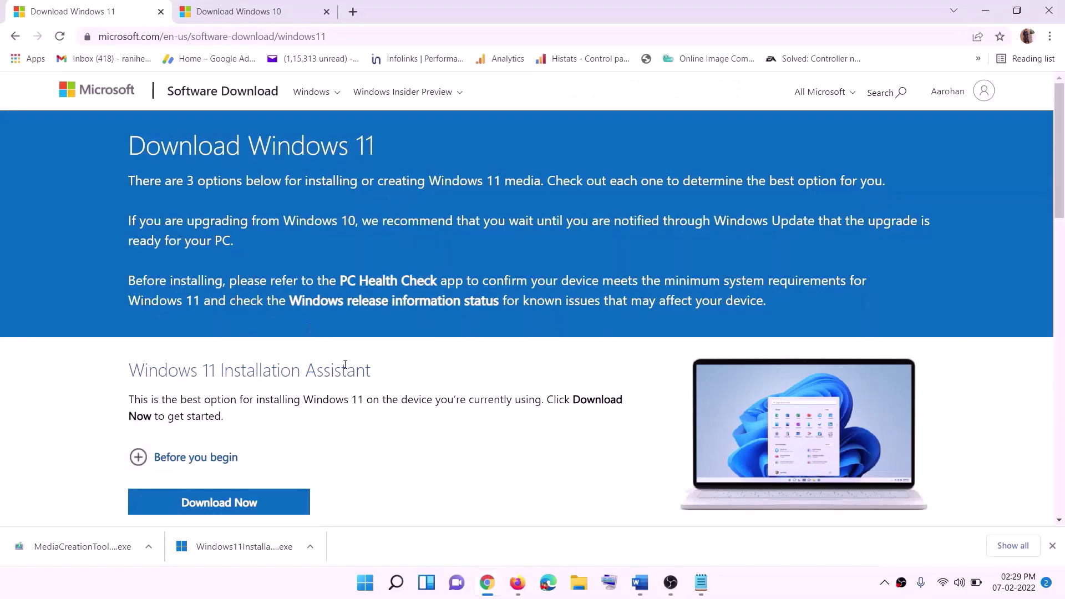
scroll(250, 340, "down", 5)
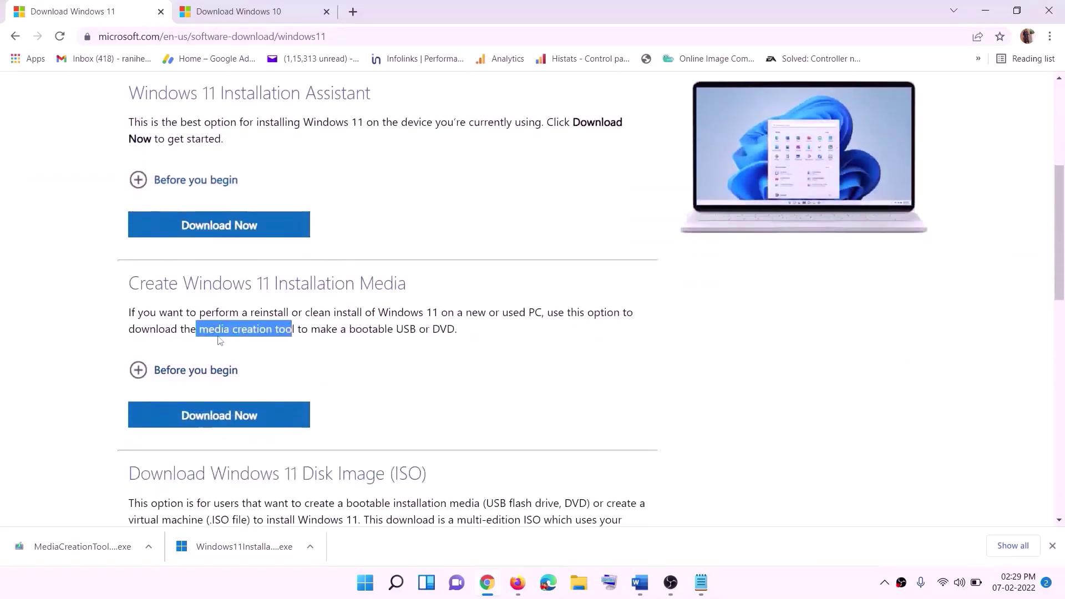
- Download the Media Creation Tool from the Windows 11 page and launch it with administrator approval
left_click_drag(199, 329, 308, 330)
left_click(211, 423)
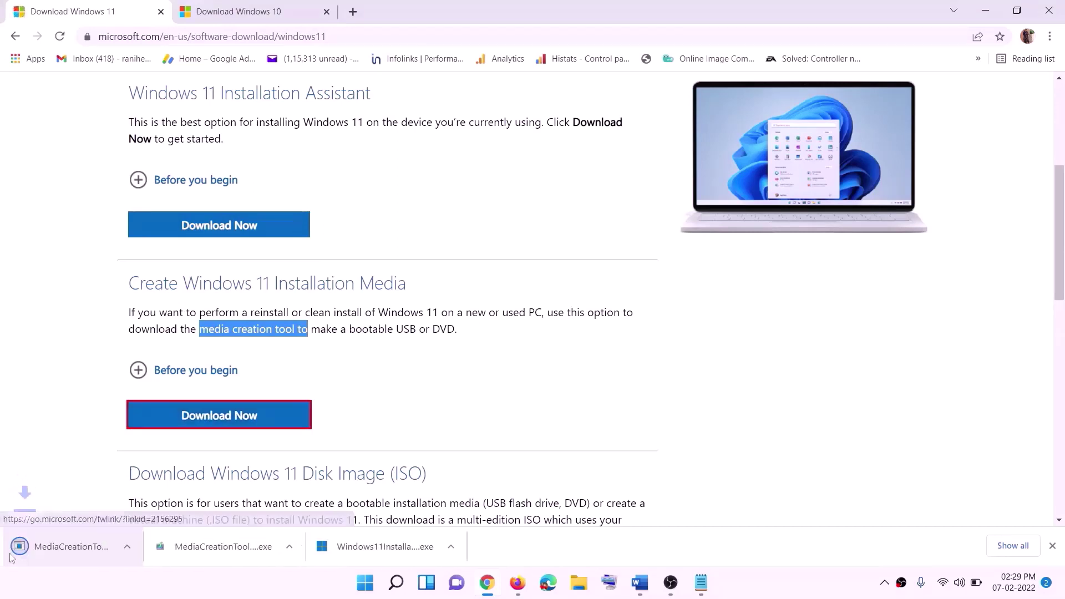
left_click(95, 549)
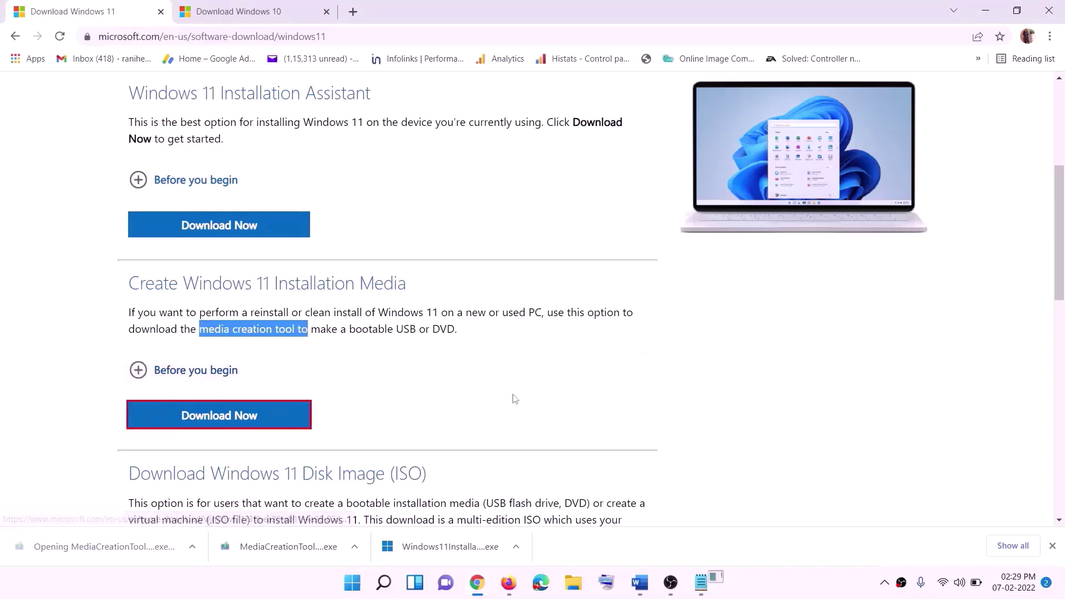
left_click(471, 409)
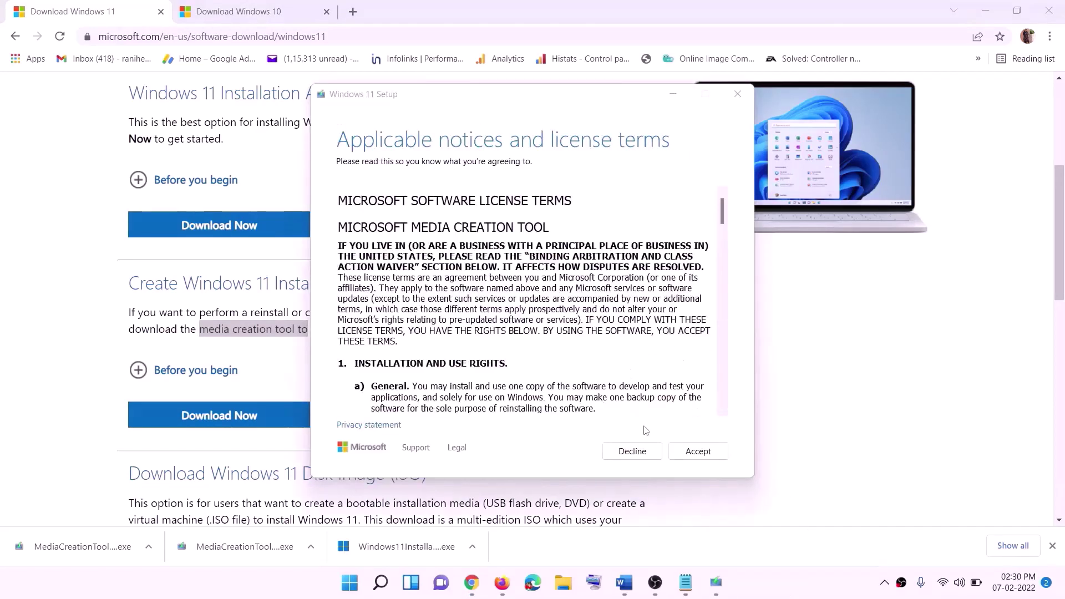
- Accept the license, keep the recommended options, and save a Windows ISO file to the Desktop
left_click(696, 451)
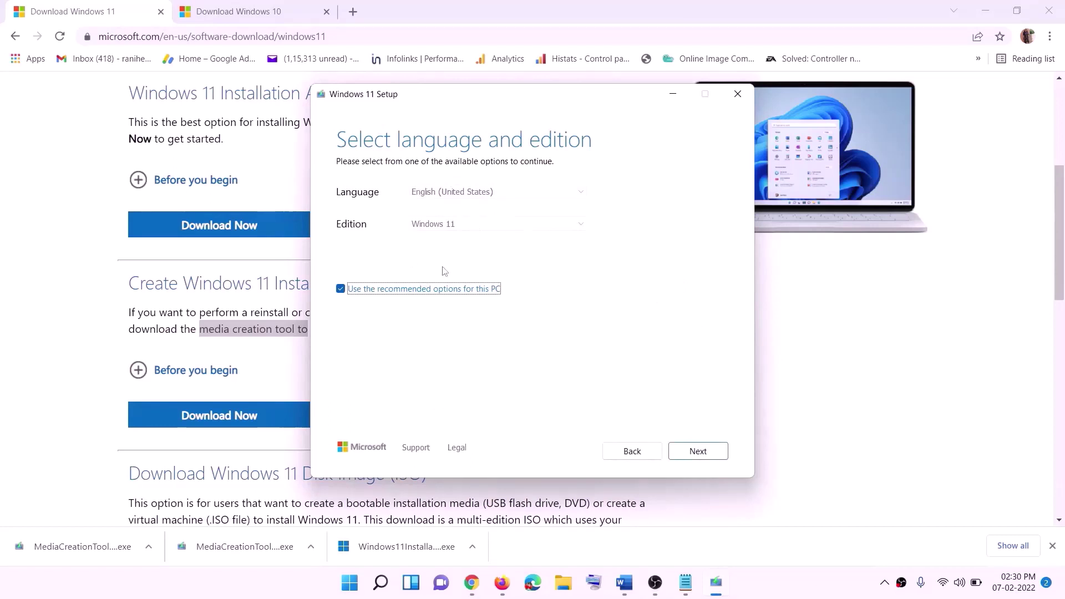
left_click(691, 451)
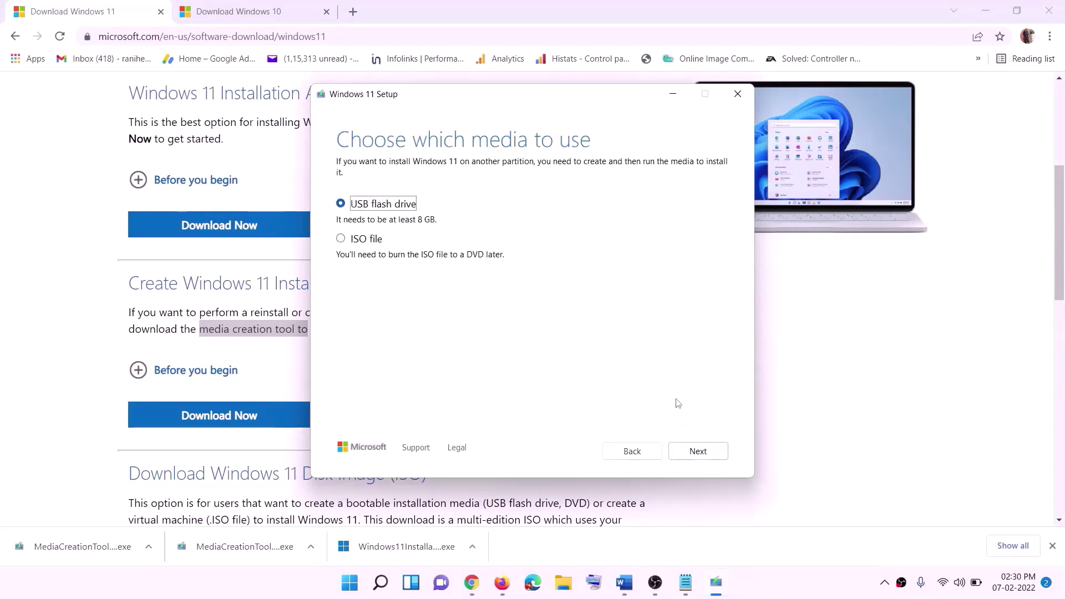
left_click(358, 243)
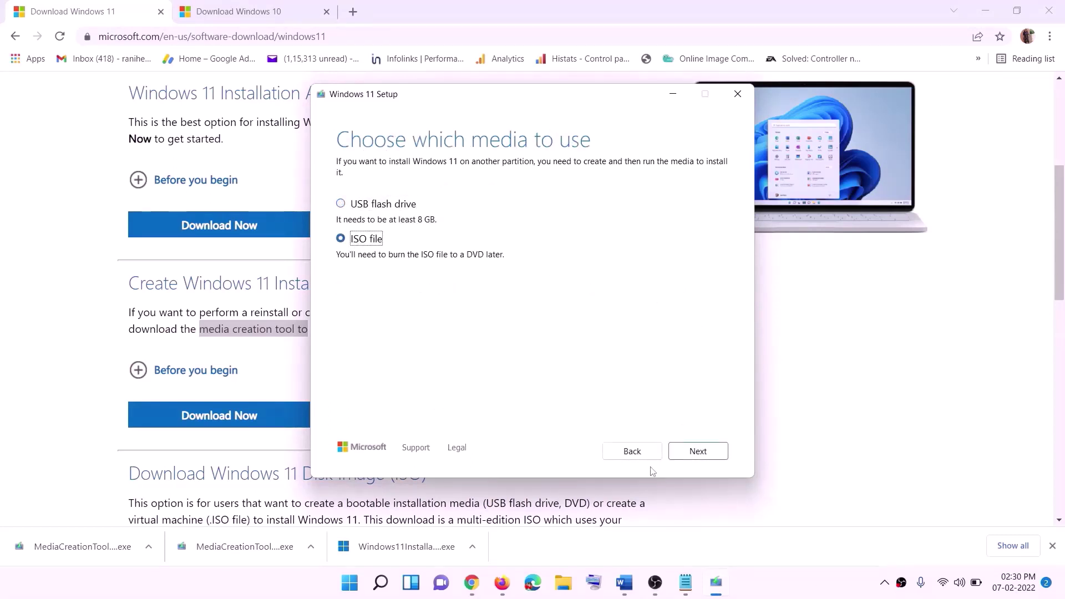
left_click(704, 450)
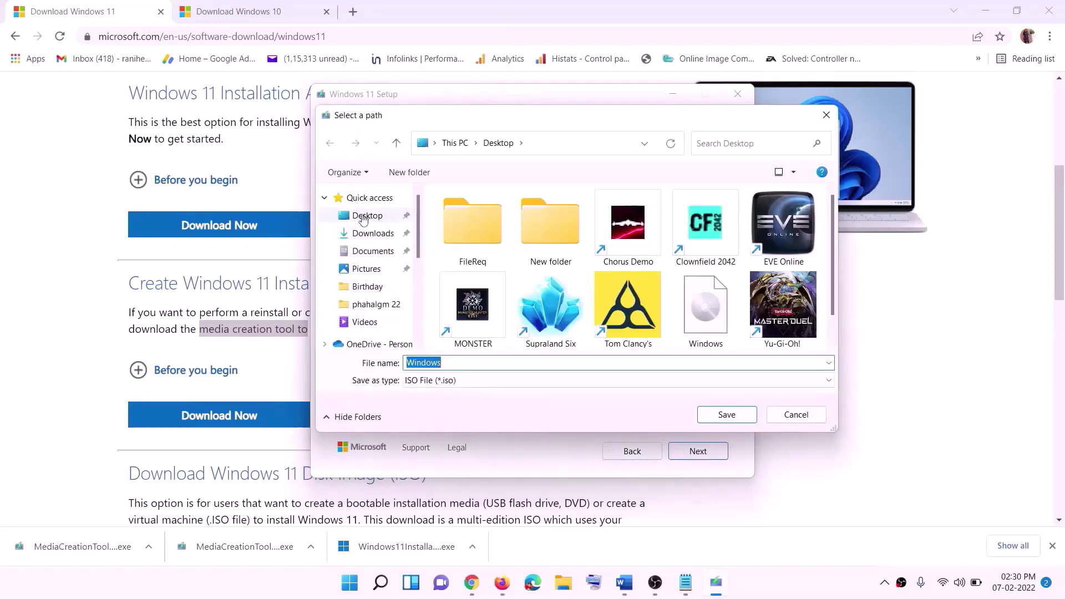
left_click(360, 217)
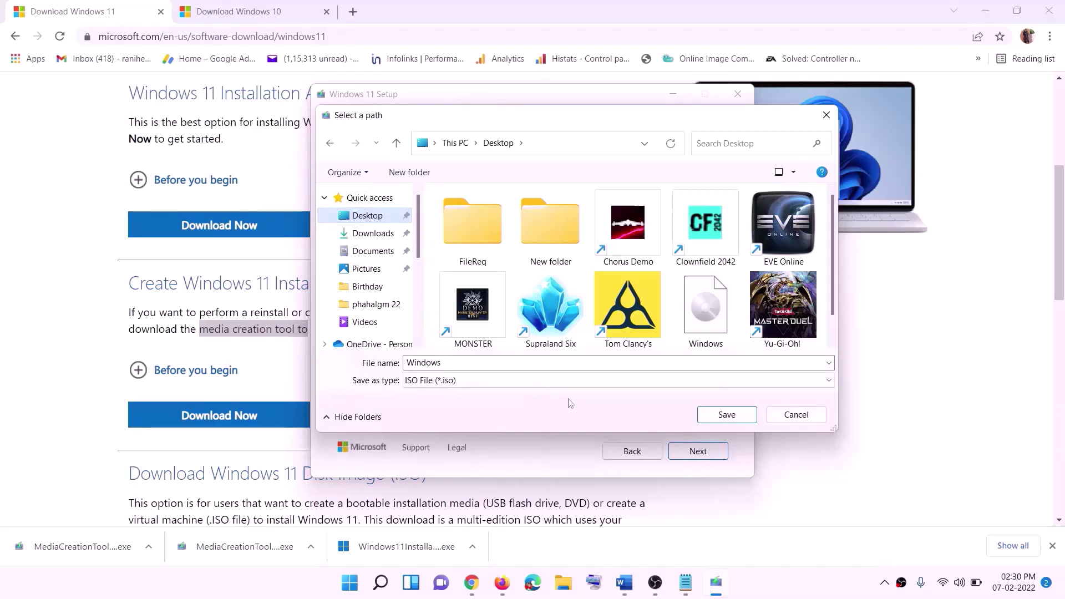
left_click(727, 416)
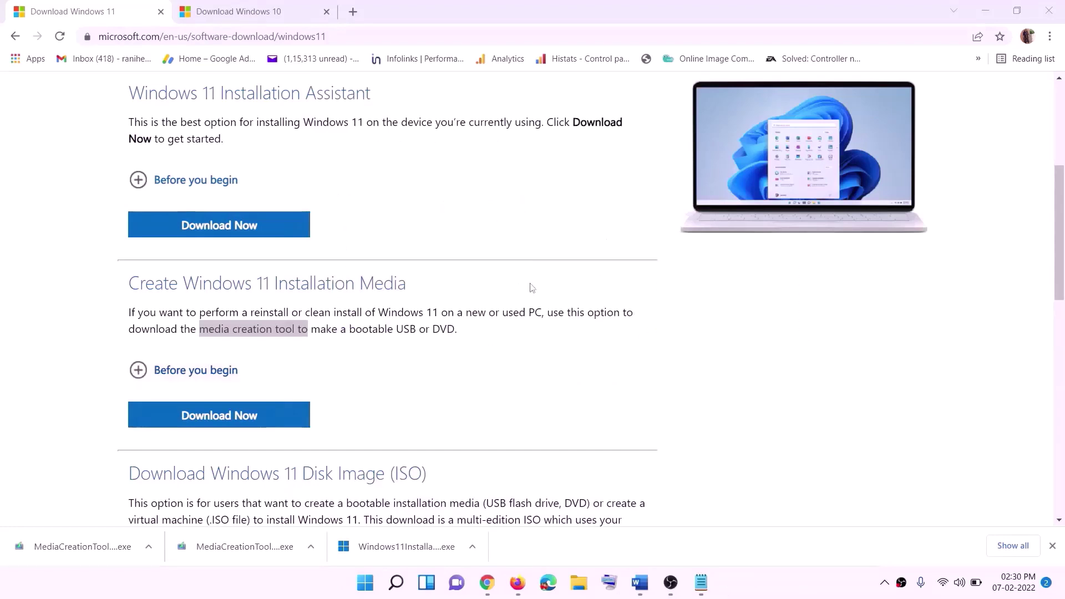
- Mount the Windows ISO from the desktop and run its setup until it checks for updates
key("super+d")
left_click_drag(242, 28, 441, 330)
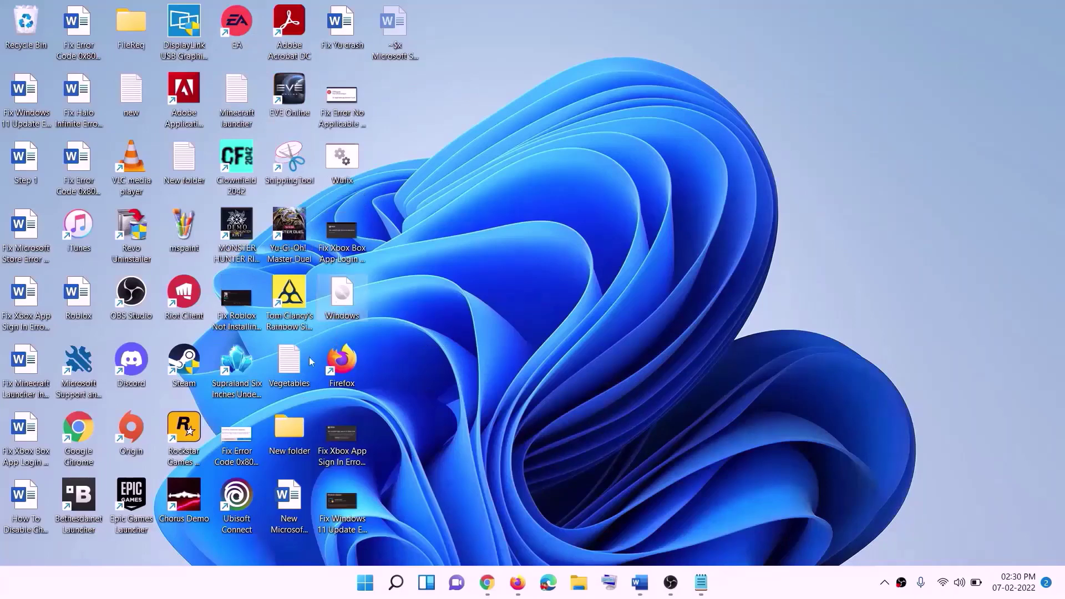
double_click(347, 302)
left_click(340, 389)
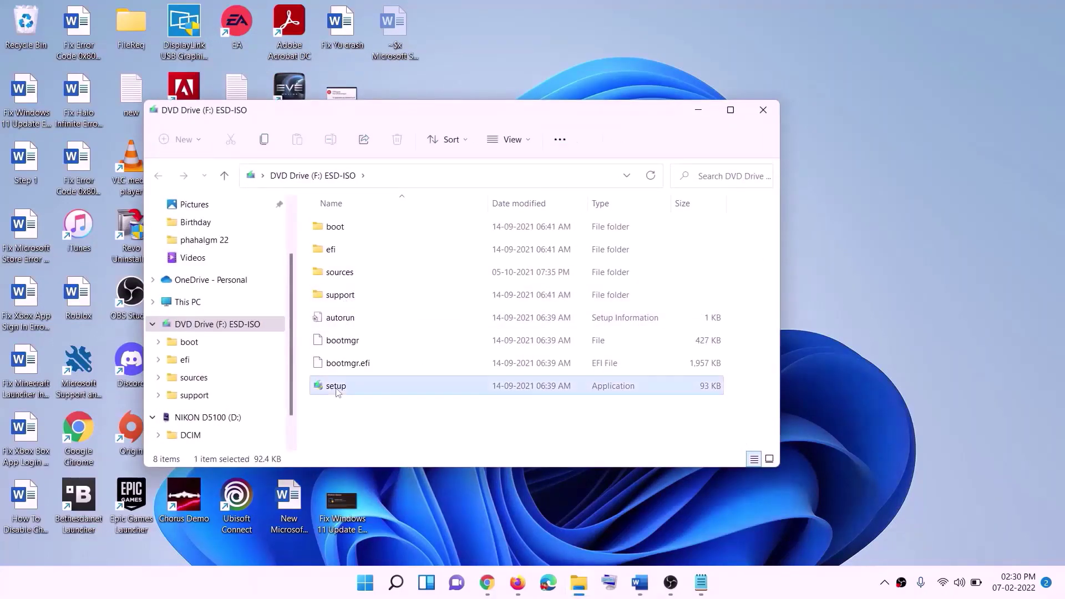
double_click(363, 388)
left_click(418, 435)
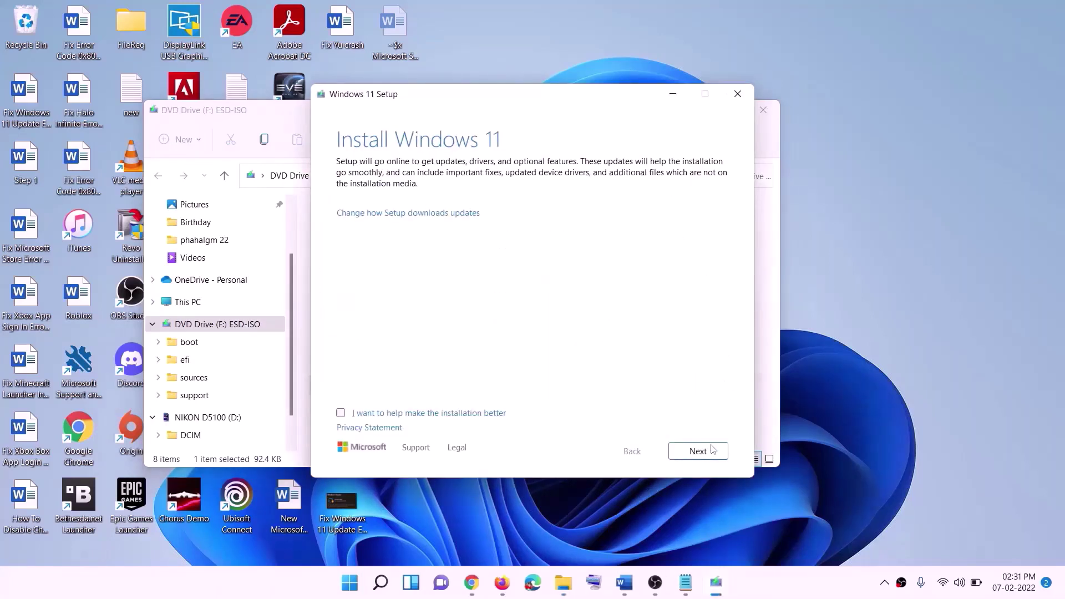
left_click(703, 451)
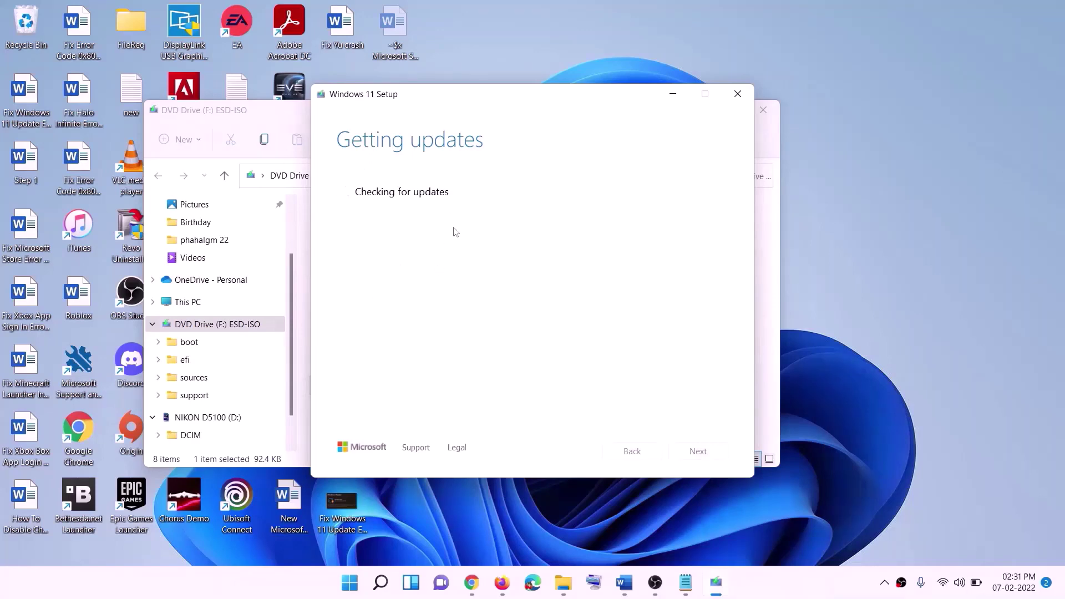
left_click(624, 582)
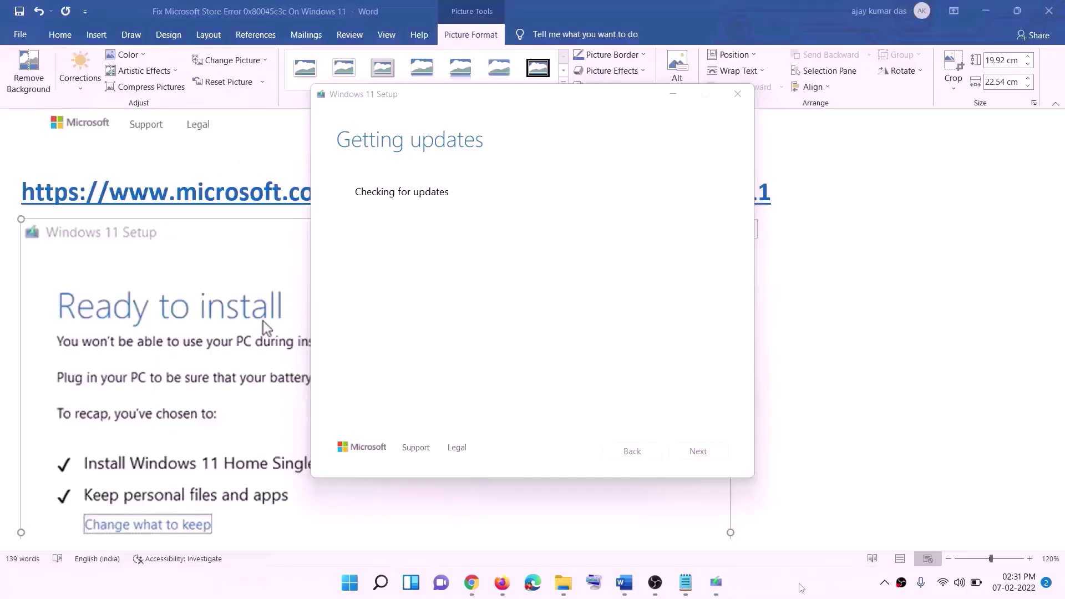
- Scroll the guide to the Ready to install screenshot showing Keep personal files and apps
left_click(209, 255)
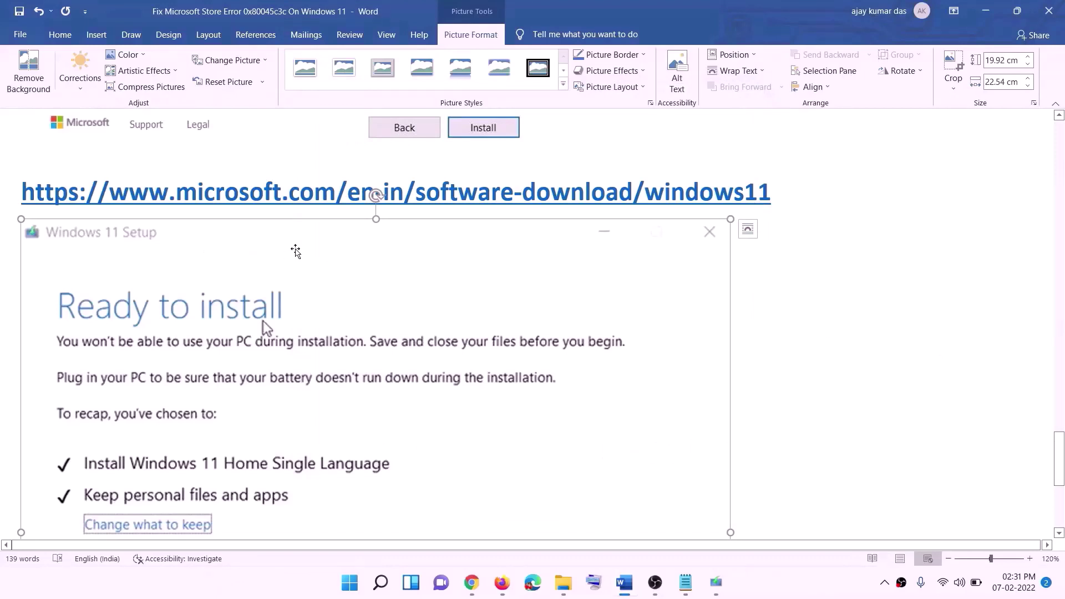
scroll(247, 272, "down", 1)
scroll(247, 278, "down", 2)
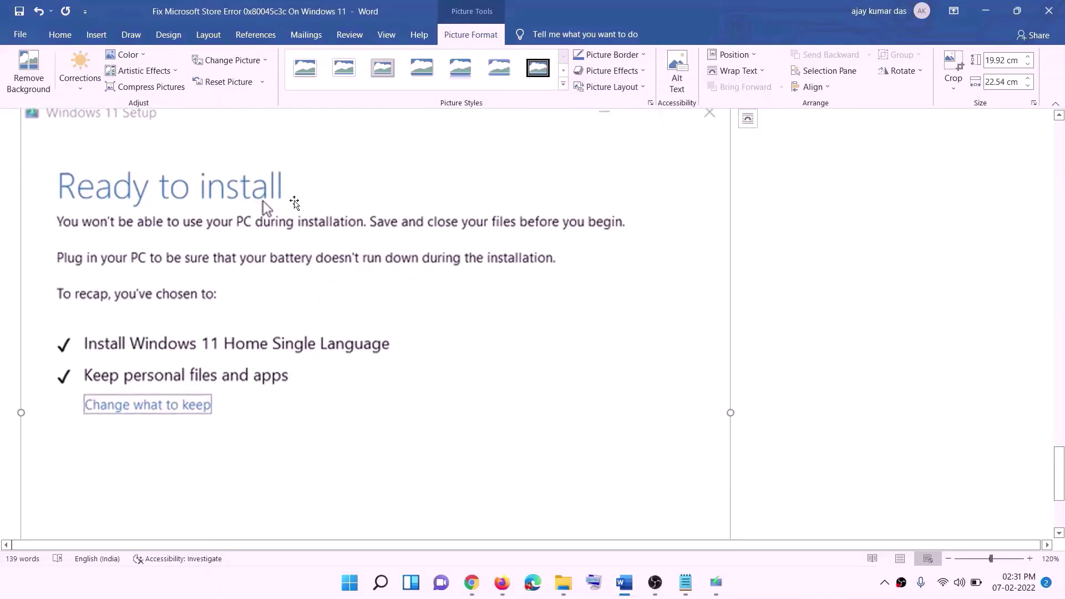
scroll(294, 219, "down", 1)
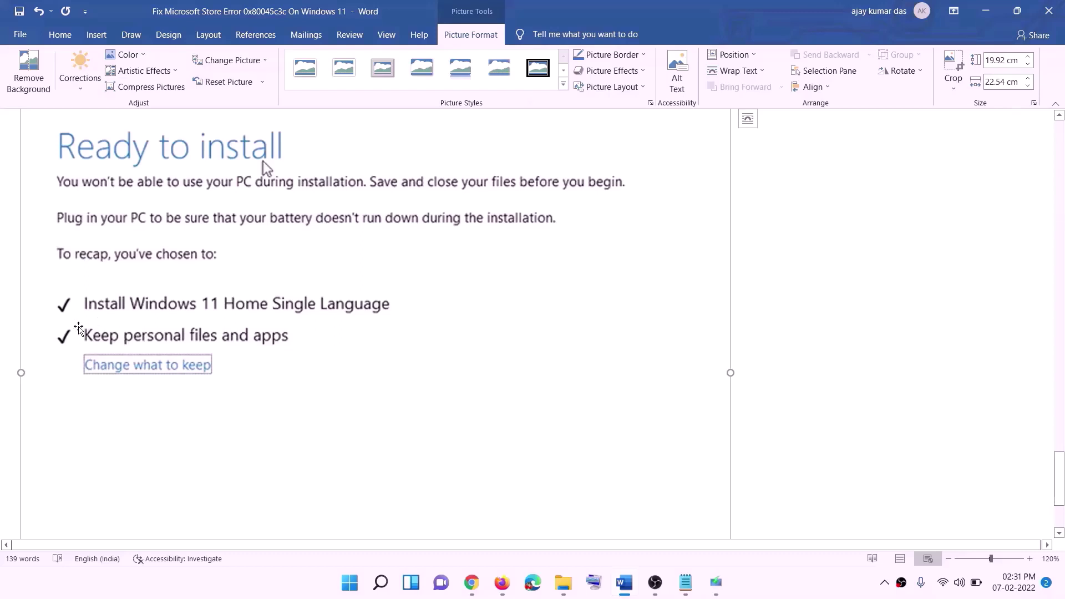
scroll(333, 361, "down", 2)
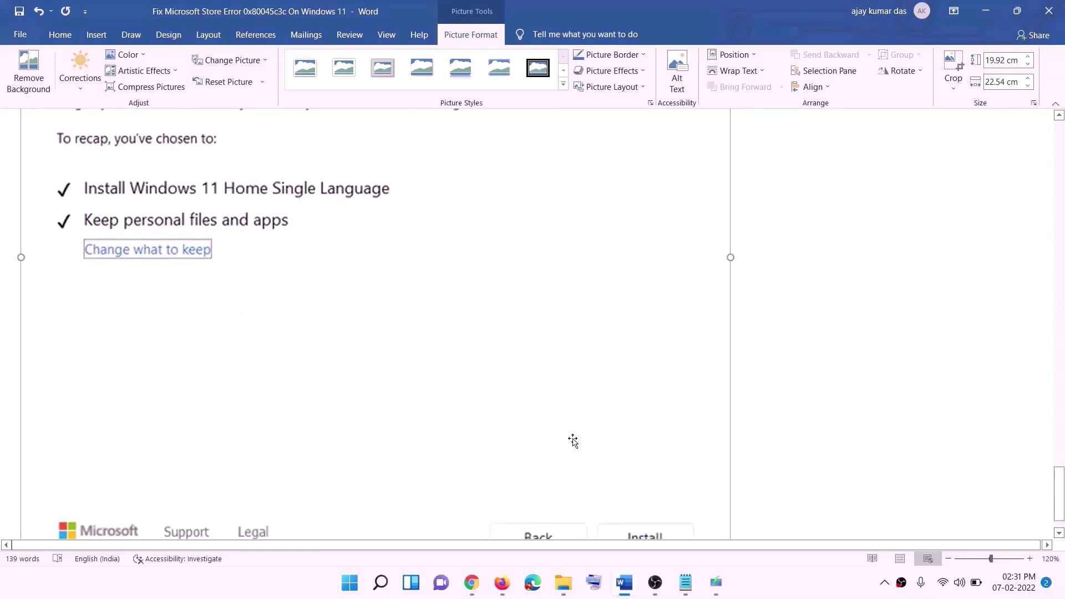
scroll(563, 414, "up", 5)
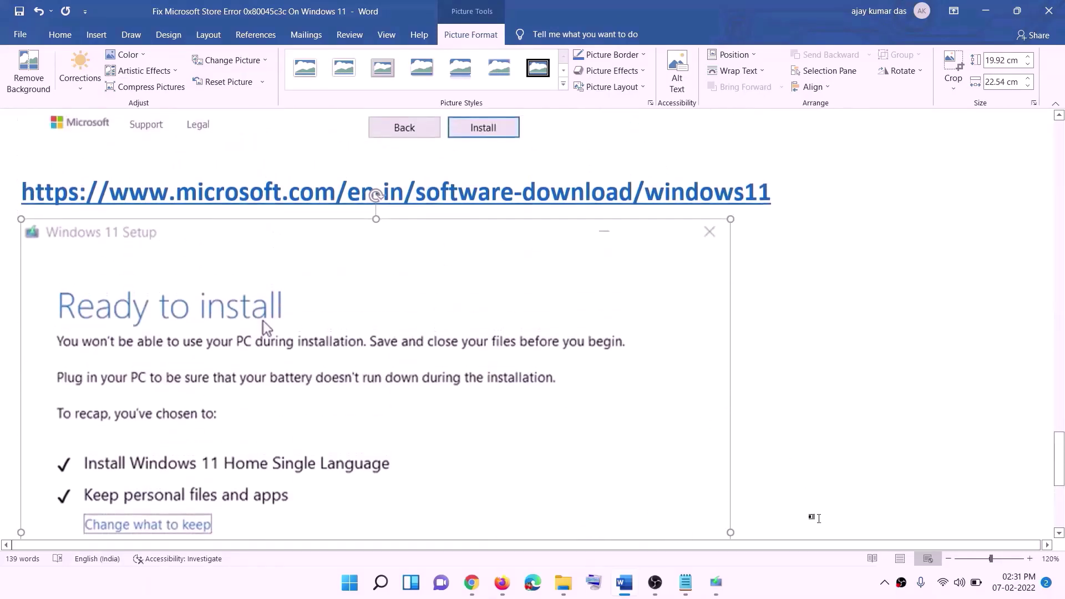